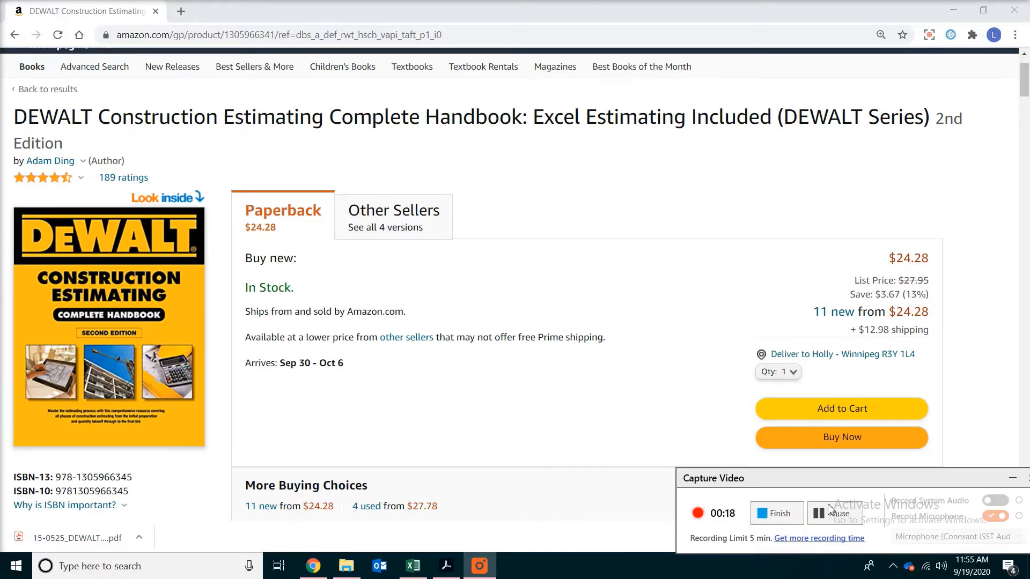
click(827, 509)
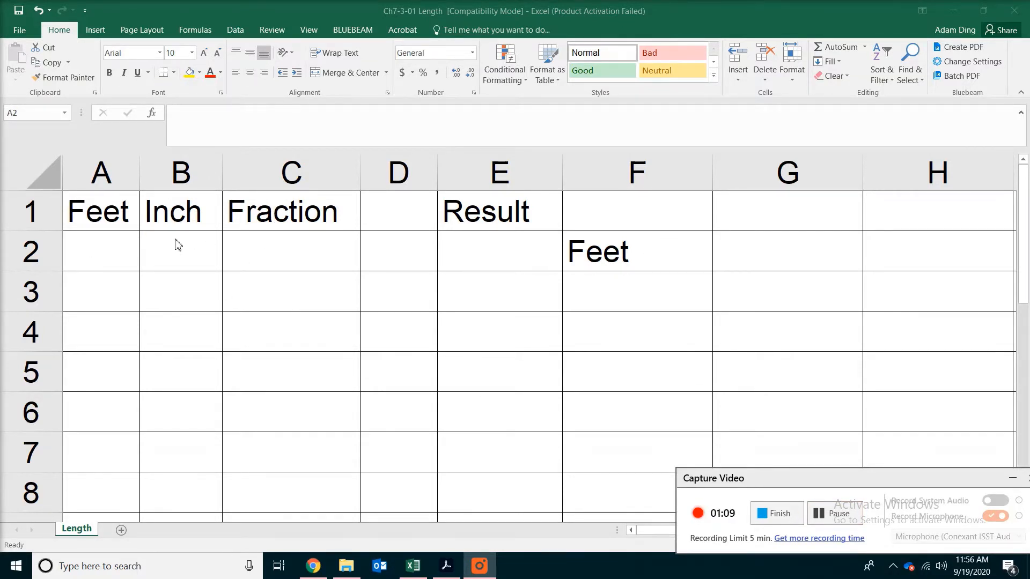
Enter the length's feet and inches in row 2: 5 in the Feet cell A2 and 4 in the Inch cell B2.
click(95, 260)
text(5)
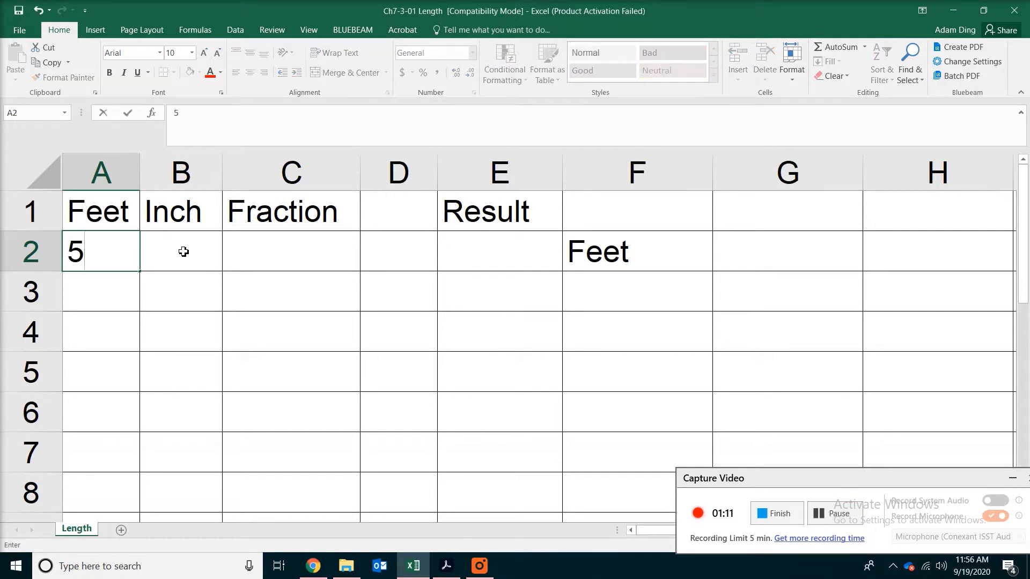
click(202, 248)
text(4)
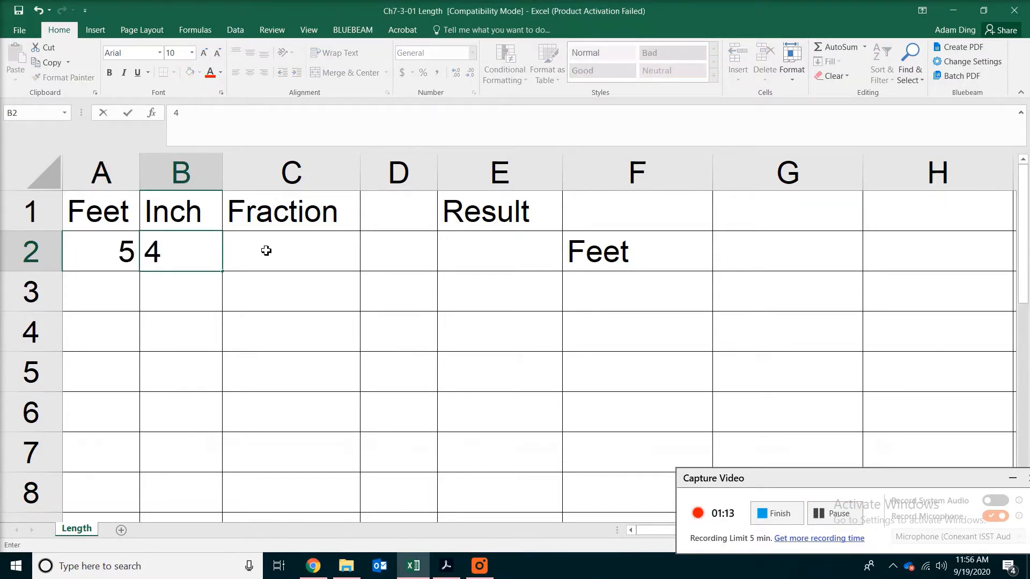
click(266, 250)
click(161, 256)
click(127, 257)
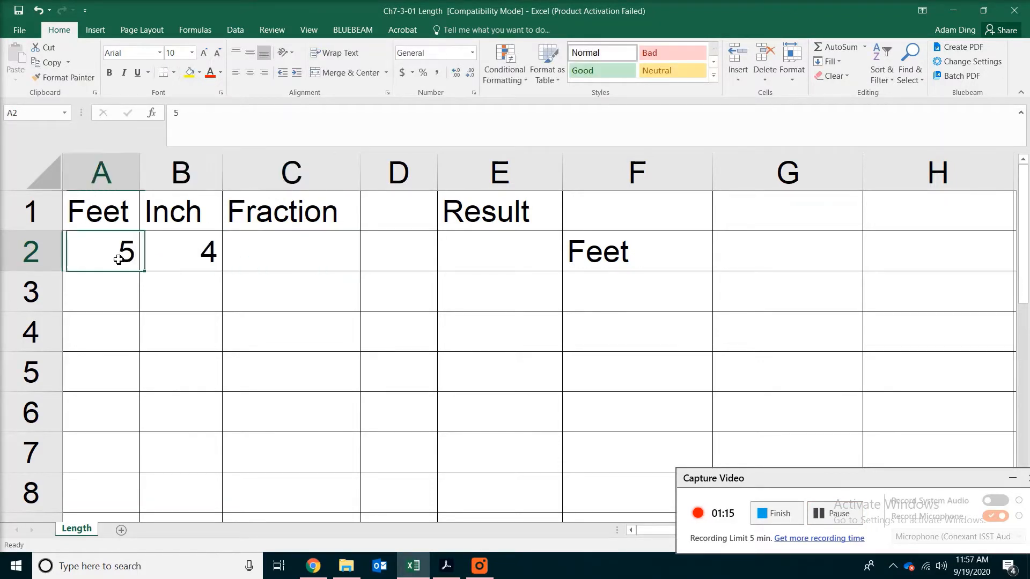
click(199, 251)
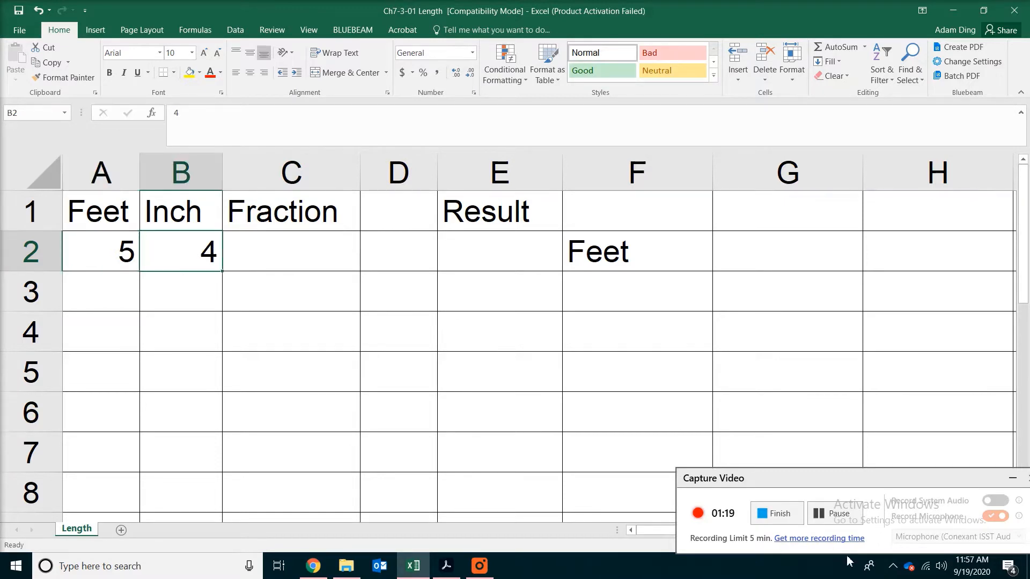
click(840, 515)
click(840, 517)
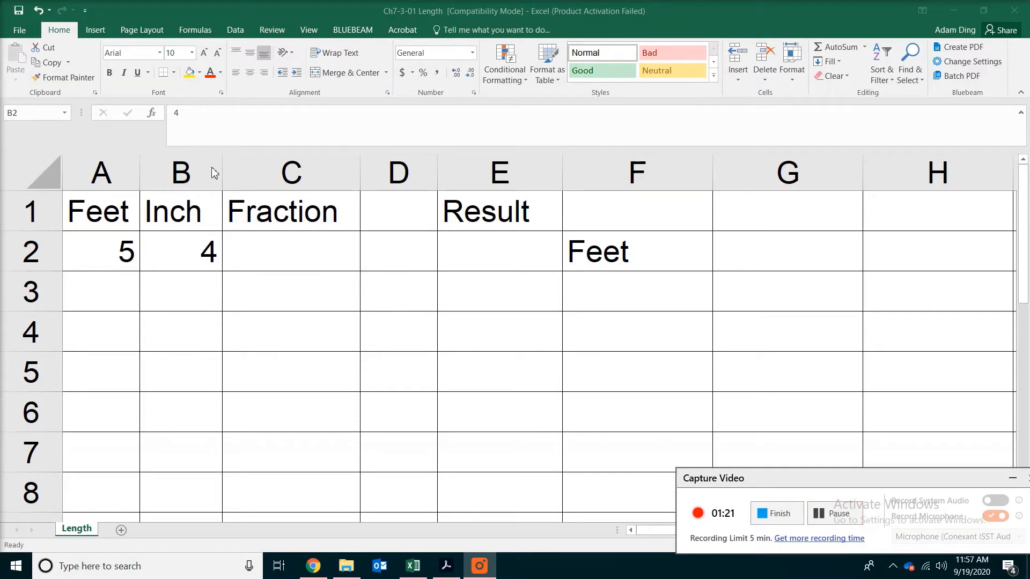
Try to enter 3/8 directly in the Fraction cell C2, and clear the cell's contents.
click(281, 254)
text(3)
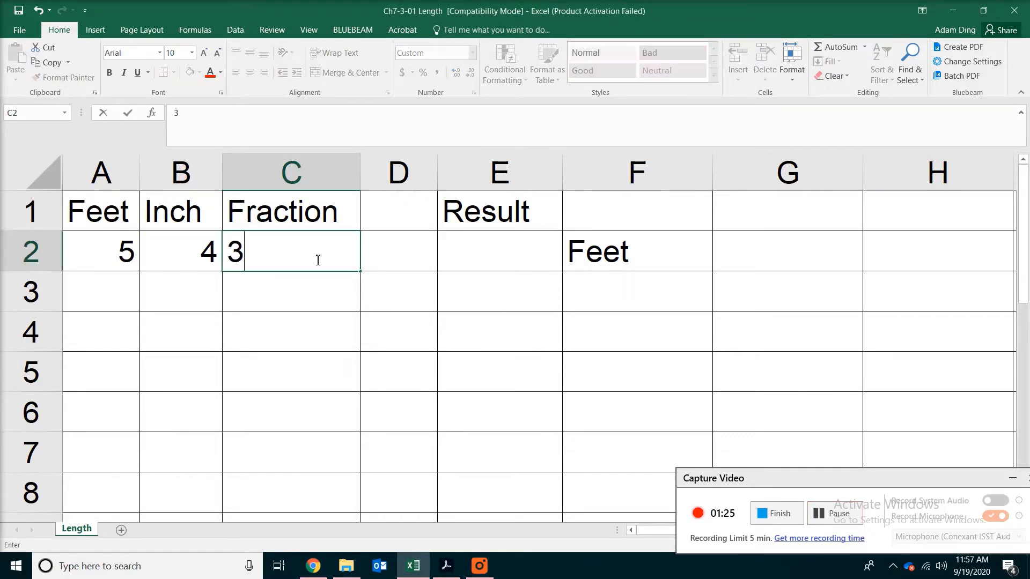
text(/8)
key(Return)
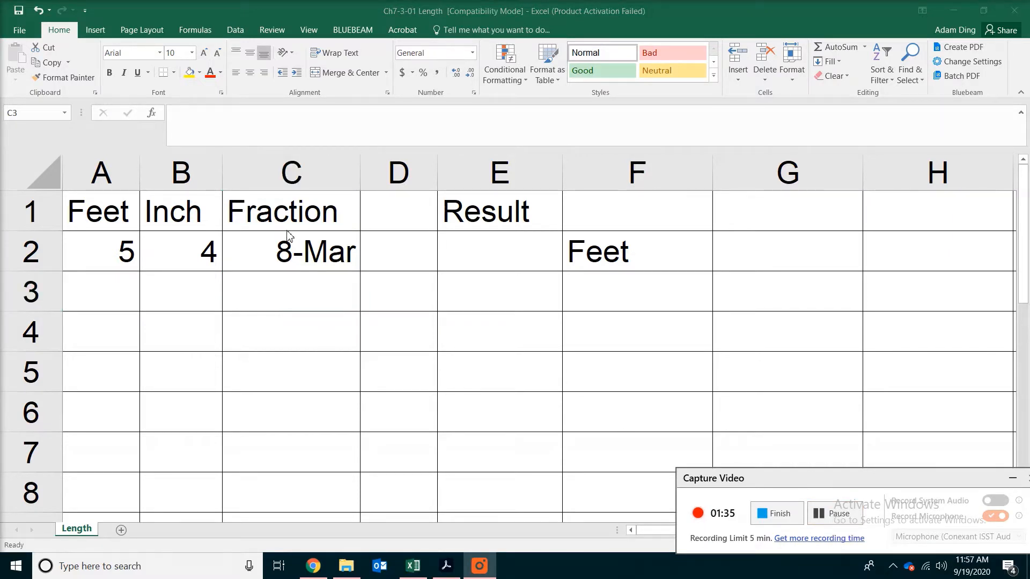
click(295, 255)
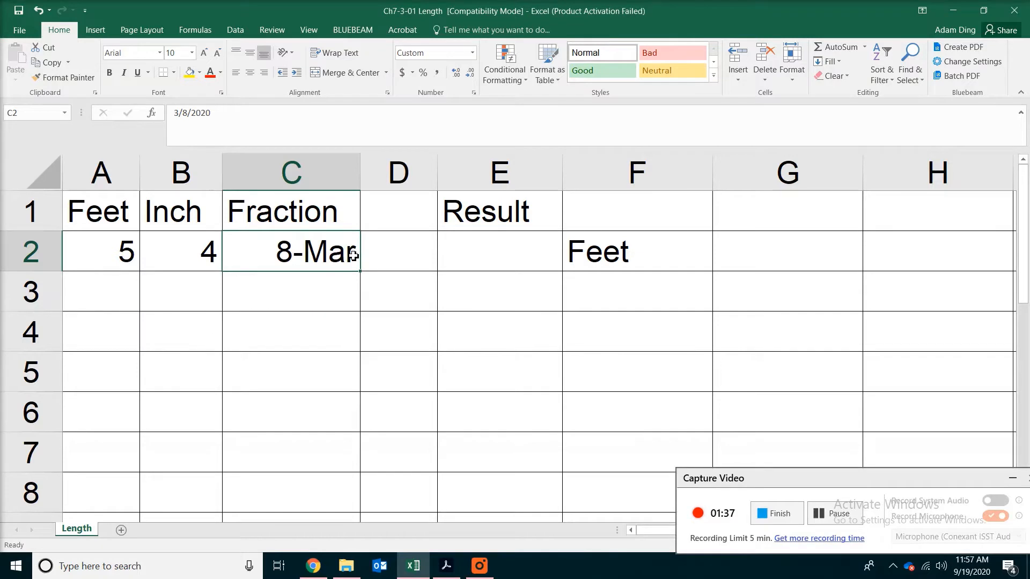
key(Delete)
Format cell C2 with the Fraction number category, using the type As eighths (4/8).
right_click(339, 248)
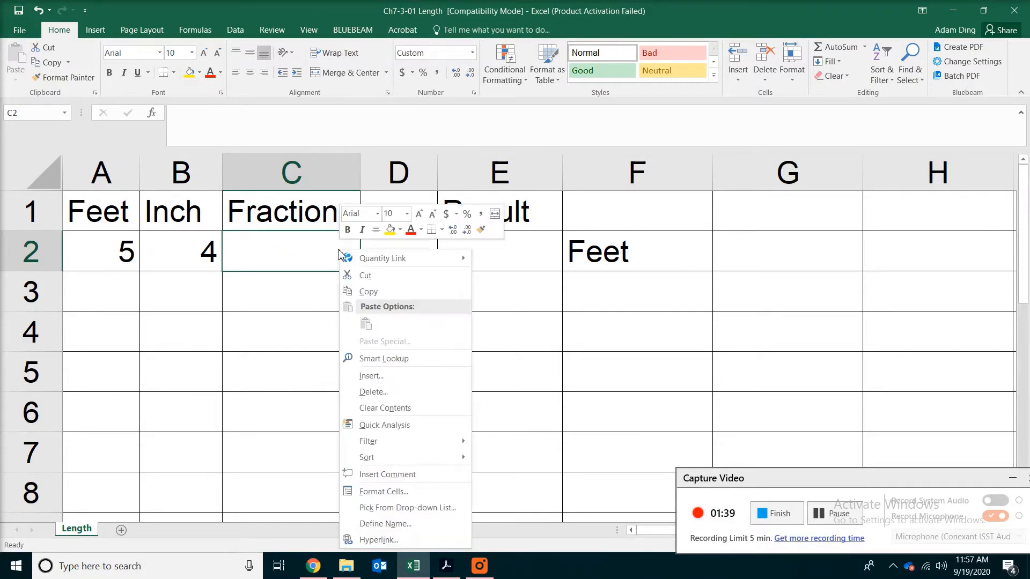
click(388, 495)
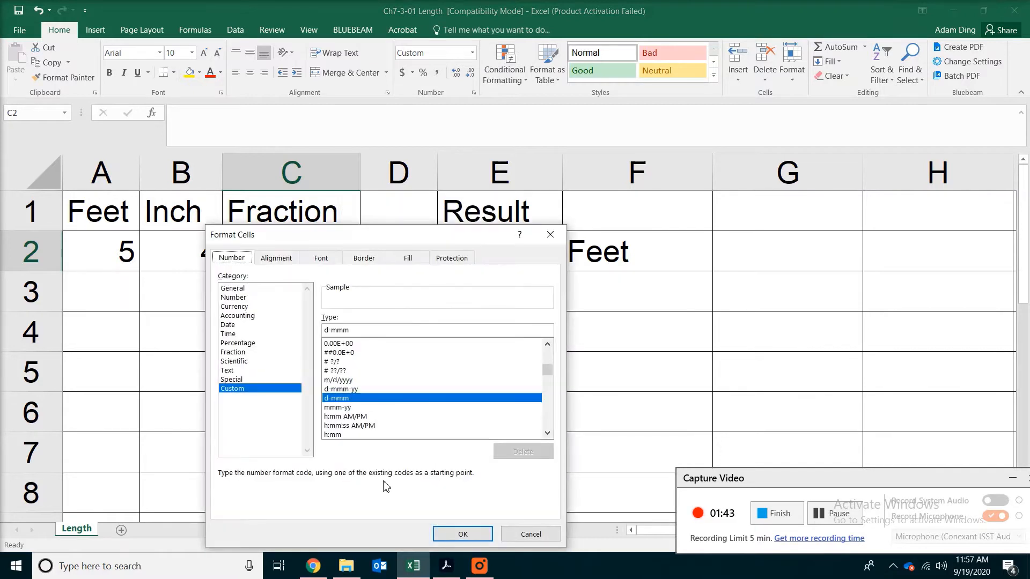
click(244, 353)
click(338, 376)
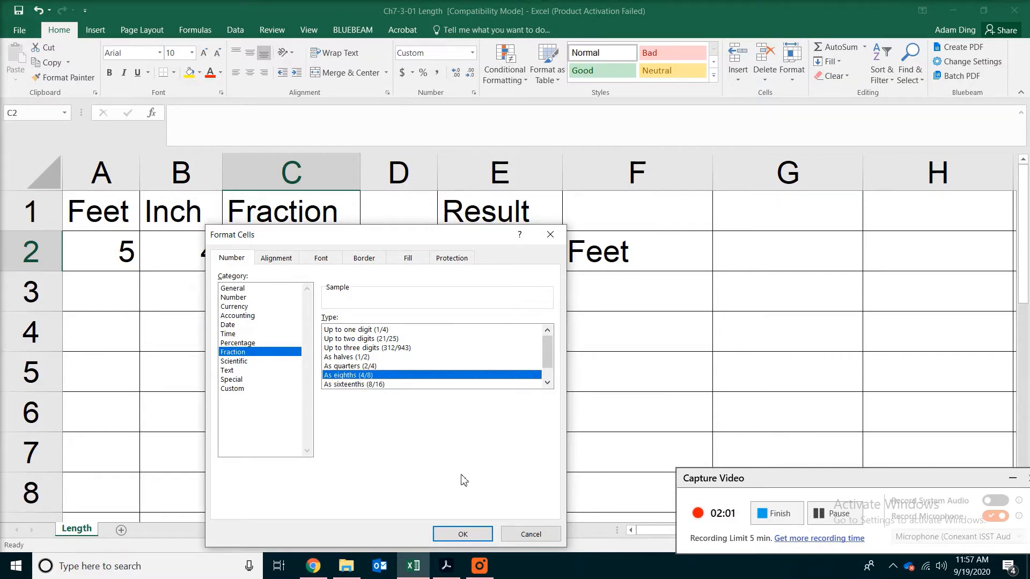
click(463, 534)
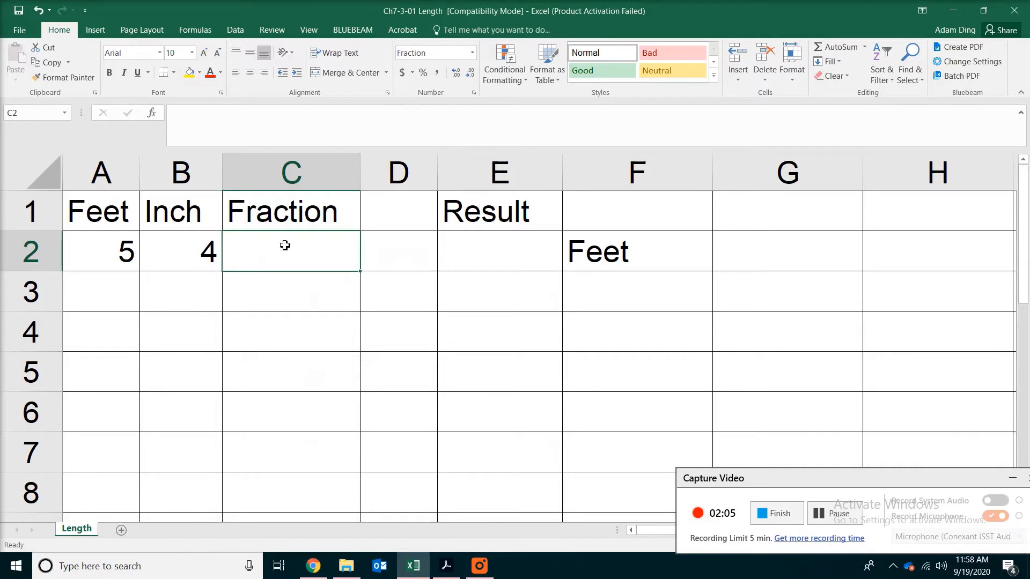
Enter the fraction 3/8 in cell C2 and check its stored value.
text(3/8)
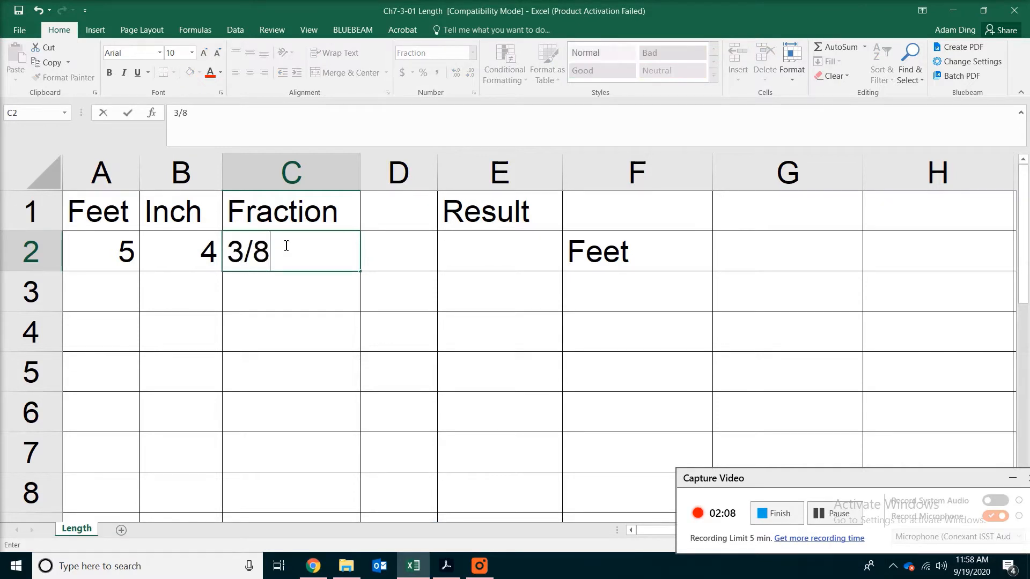
key(Return)
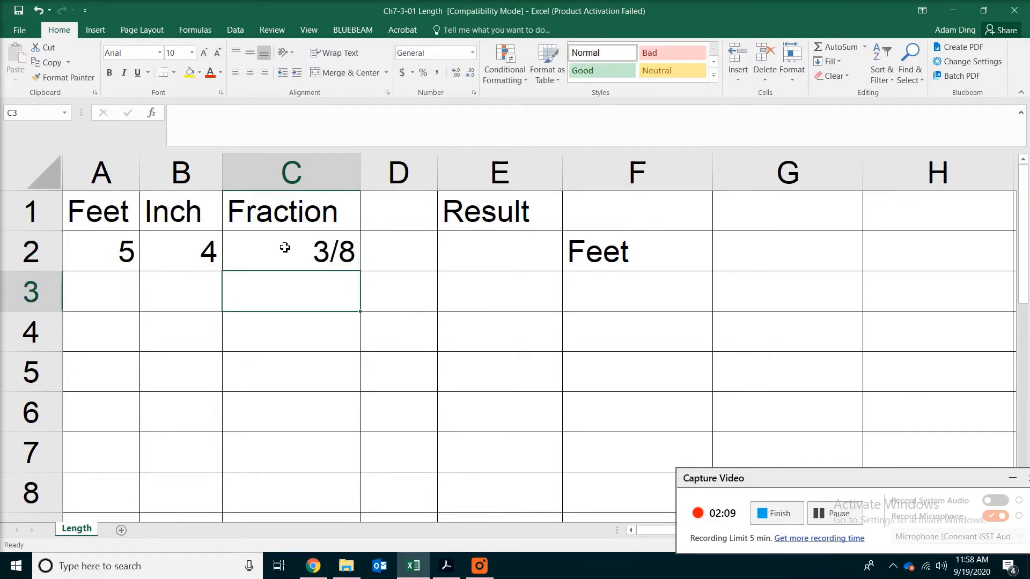
click(288, 252)
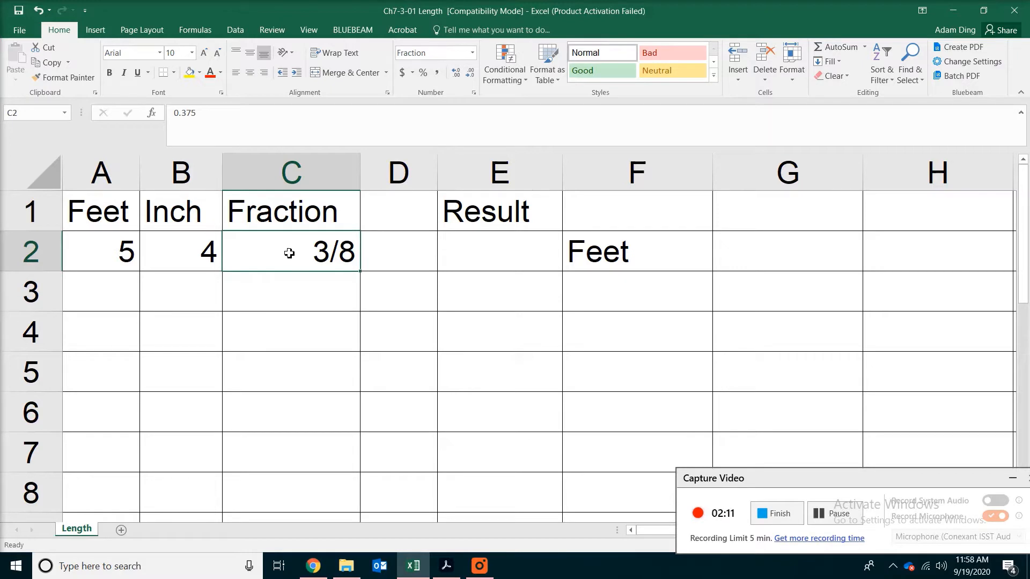
click(834, 514)
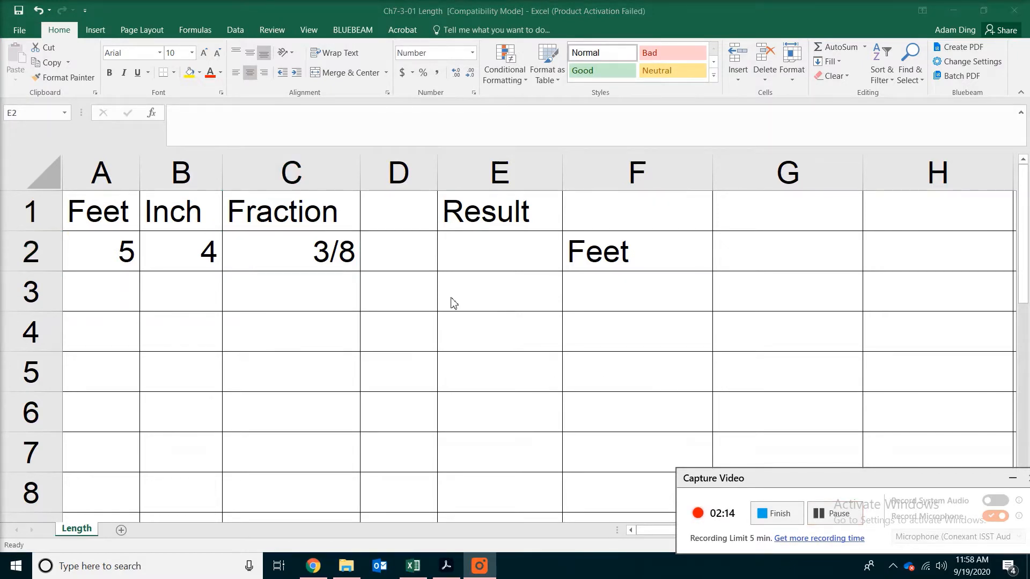
Enter the formula =A2+B2/12+C2/12 in the Result cell E2 to convert the length to decimal feet.
click(478, 253)
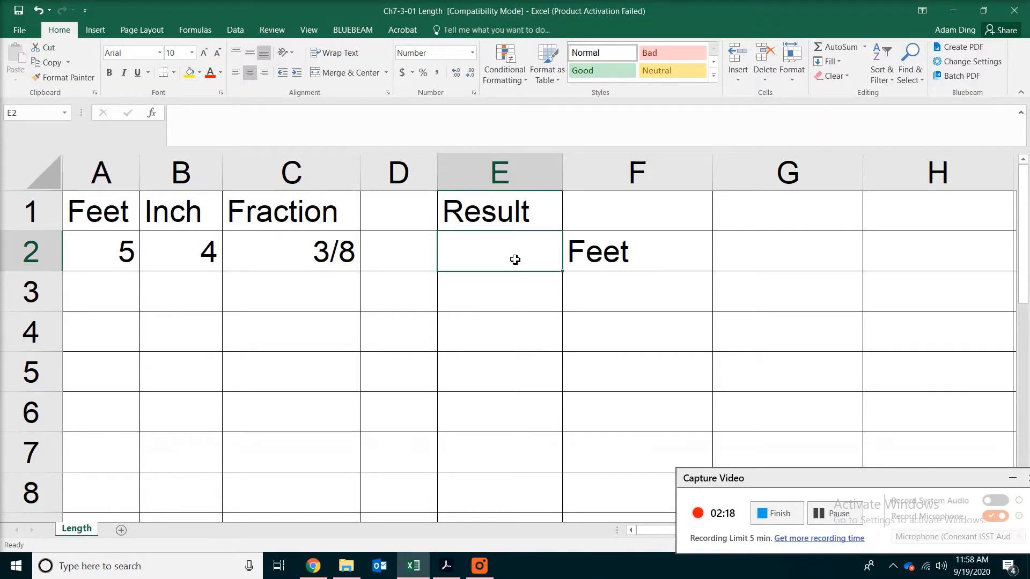
text(=)
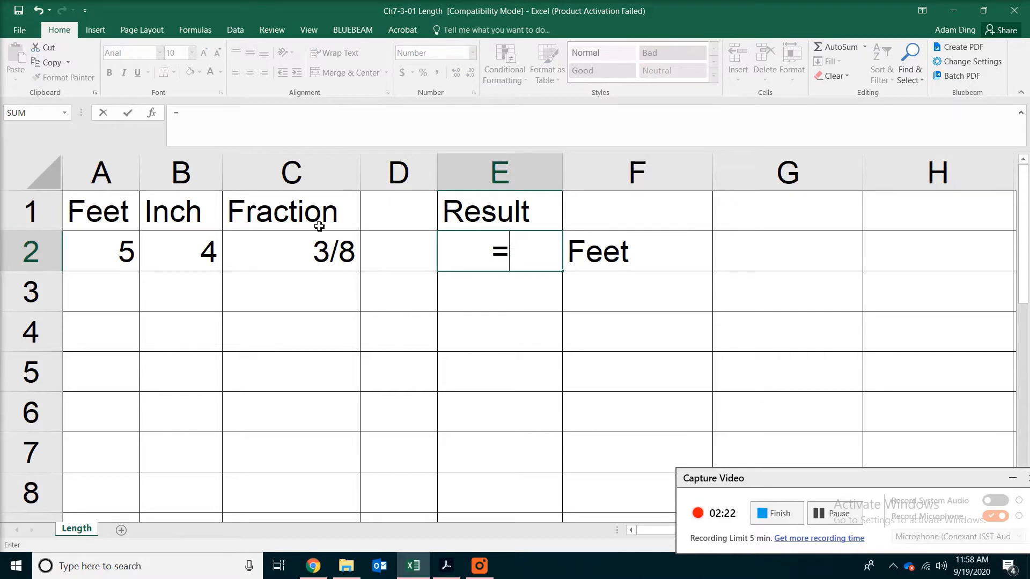
click(115, 247)
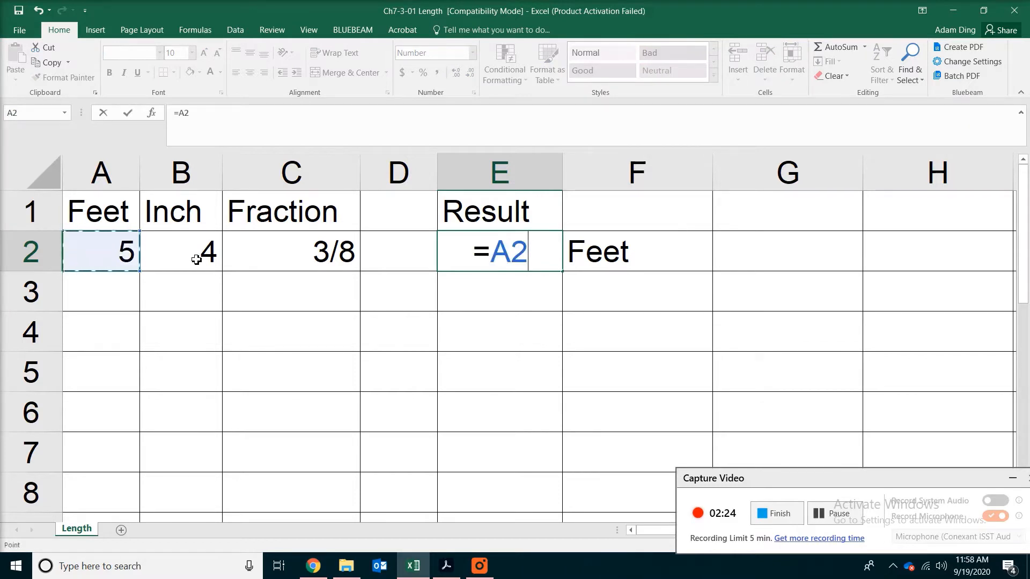
text(+)
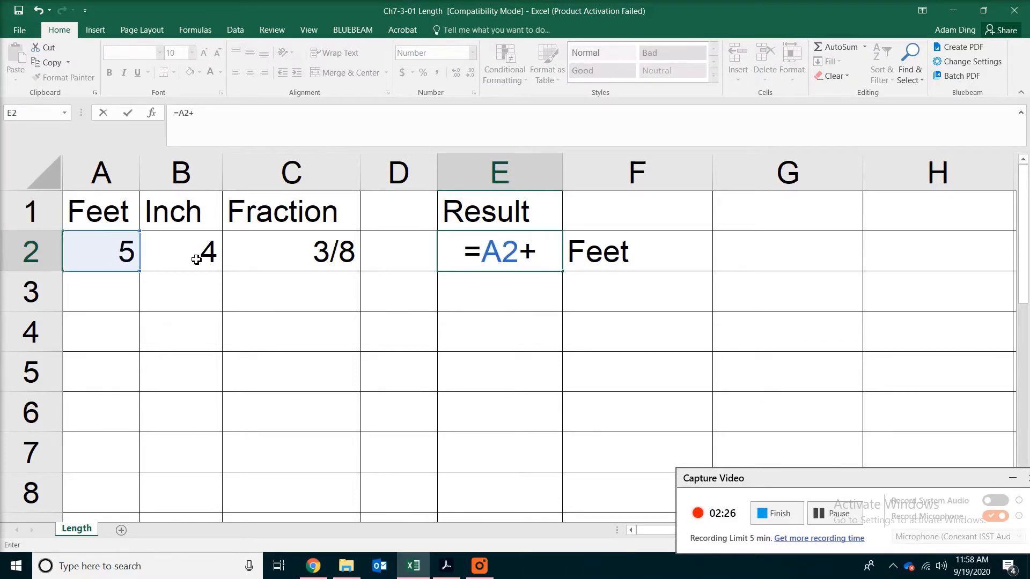
click(195, 260)
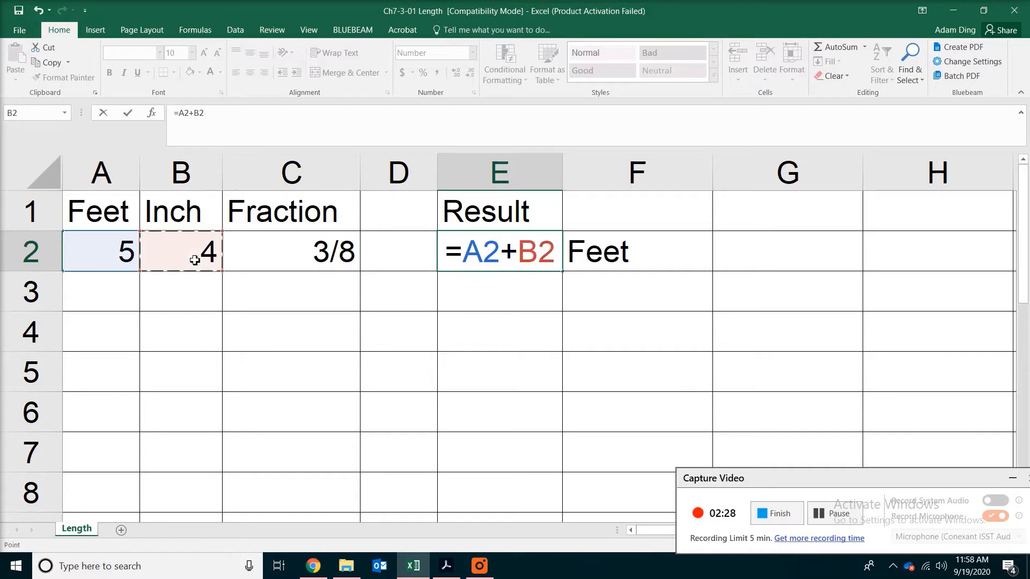
text(/12)
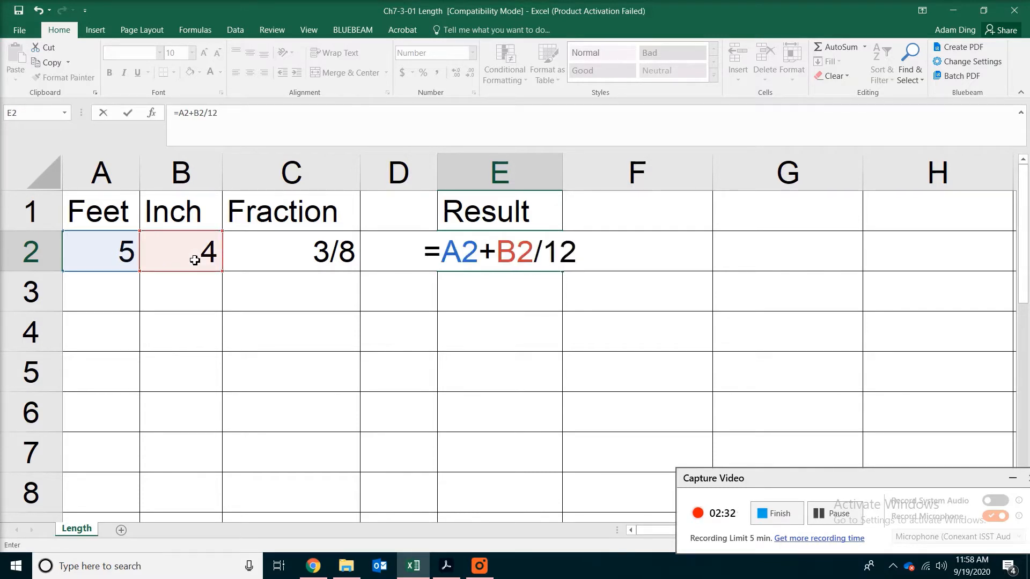
text(+)
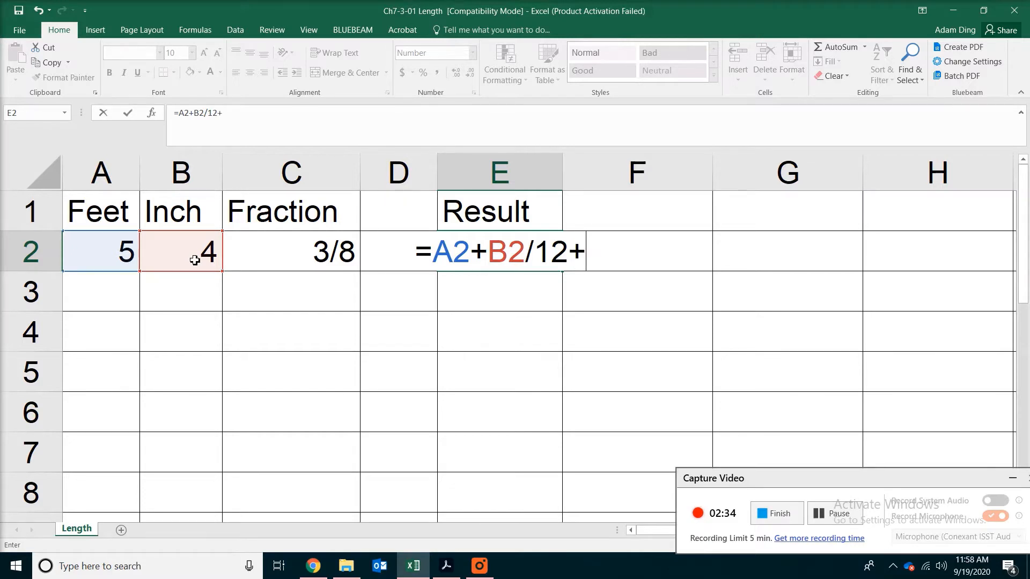
click(281, 250)
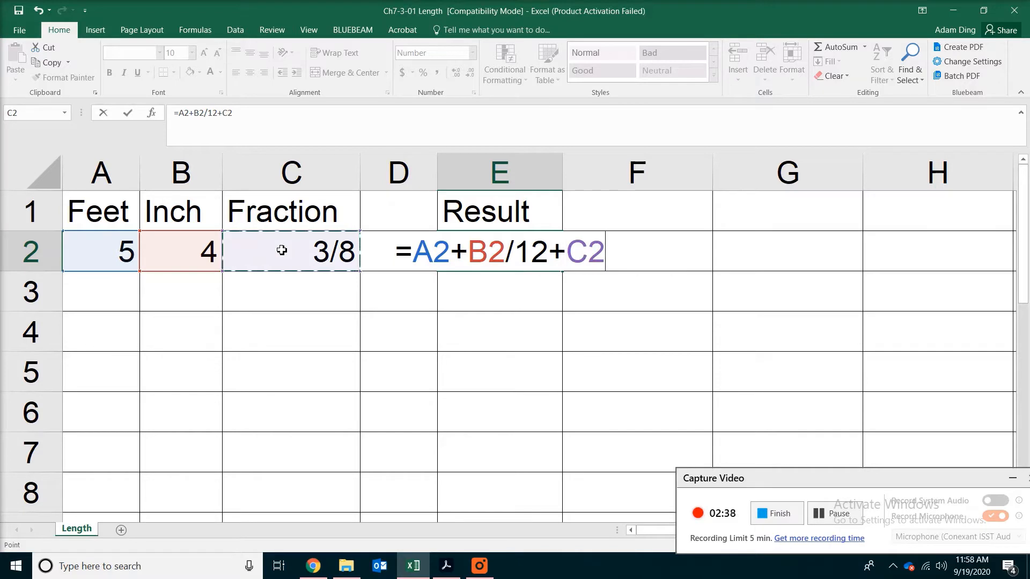
text(/12)
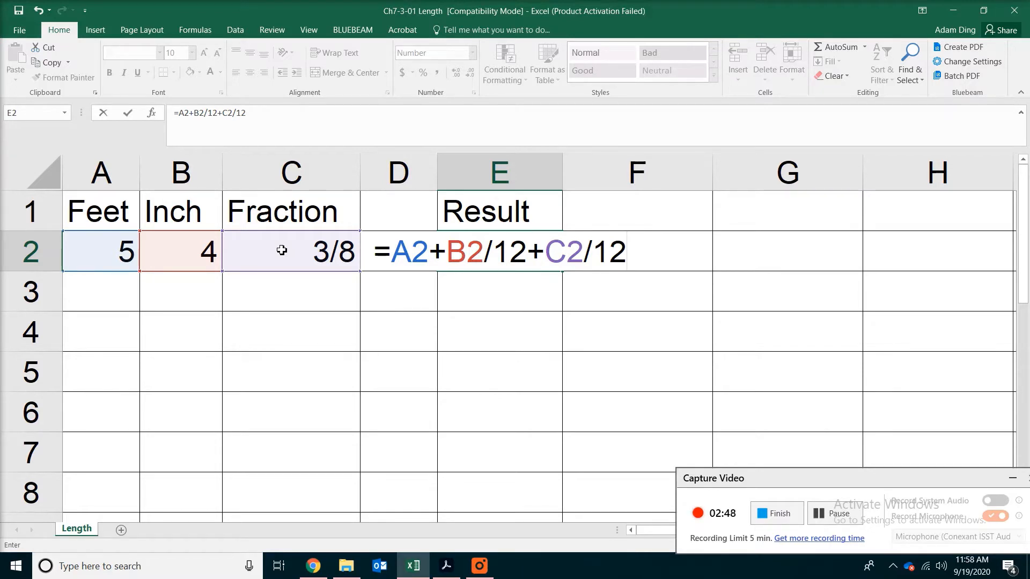
key(Return)
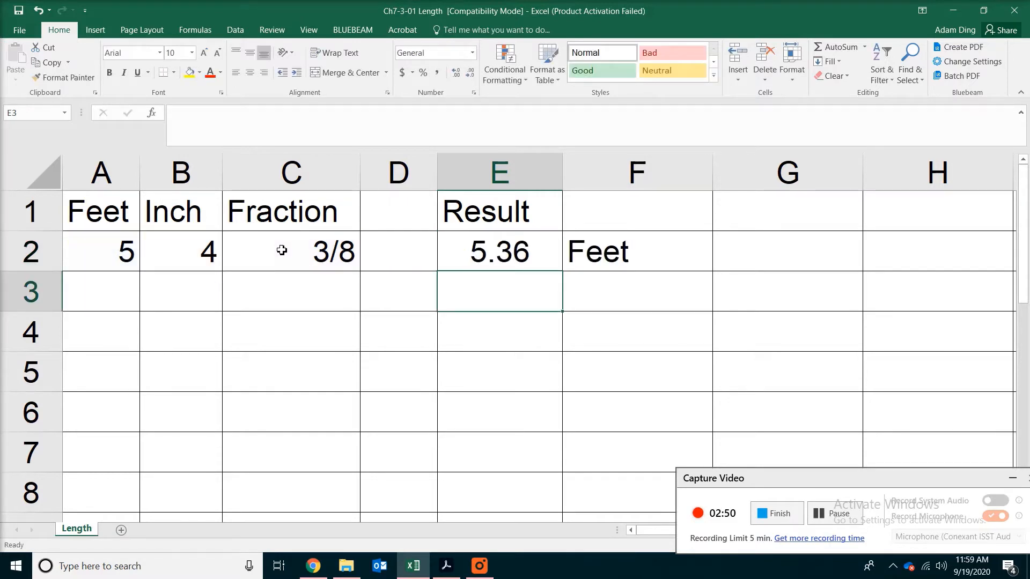
click(491, 251)
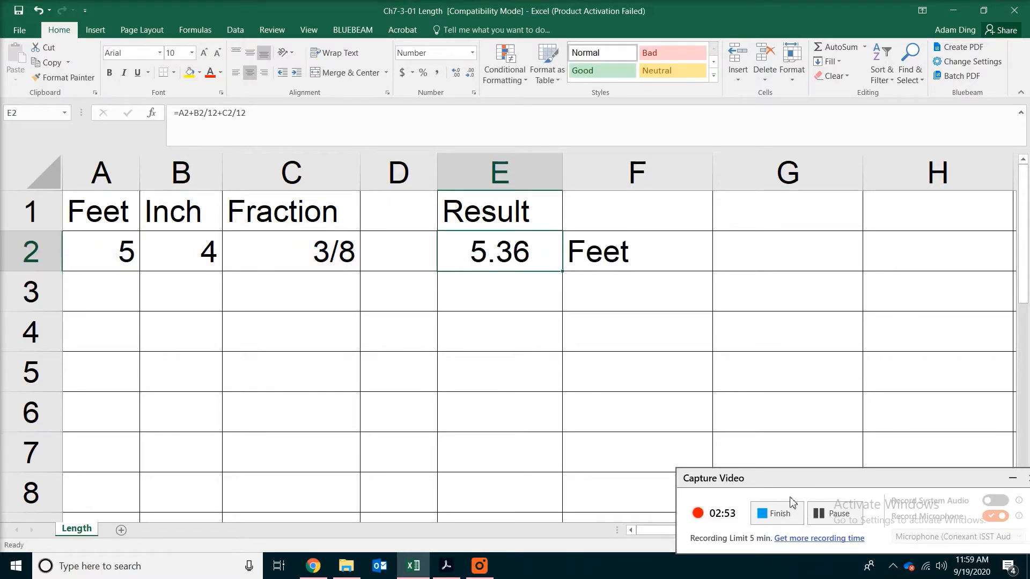
click(829, 513)
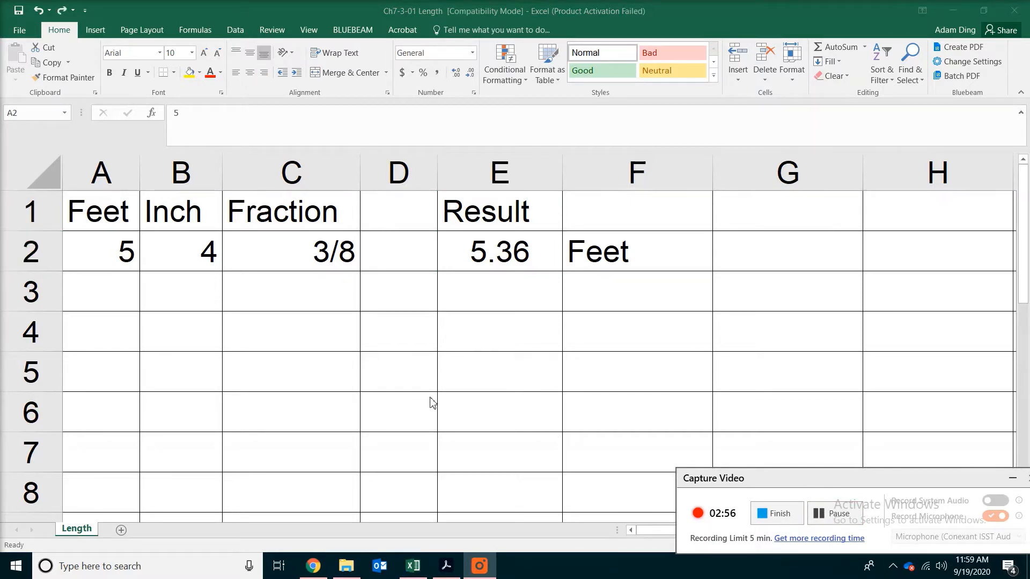
Change the length inputs to 3 feet in A2 and 8 inches in B2, and check the result in E2.
click(97, 256)
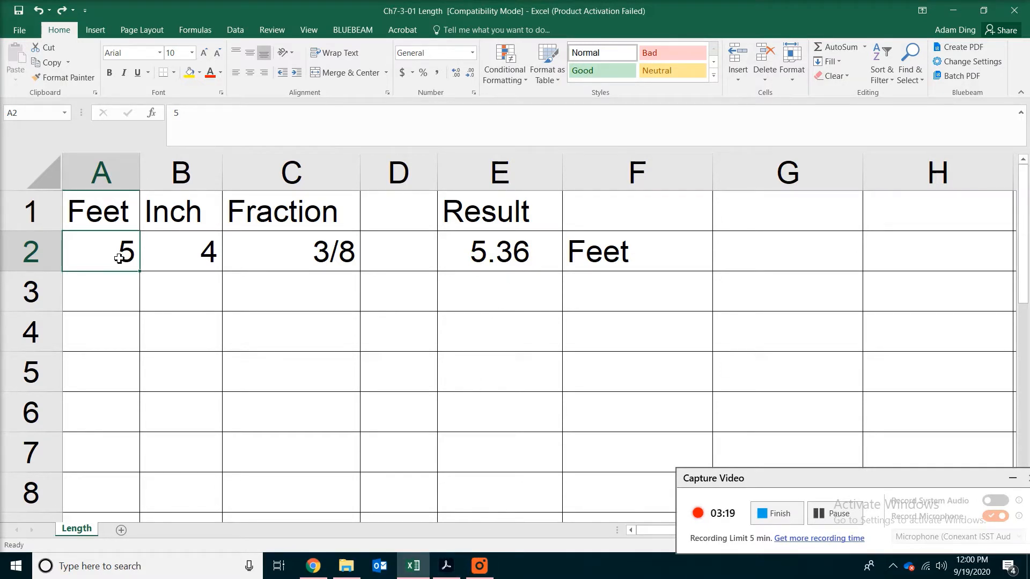
text(3)
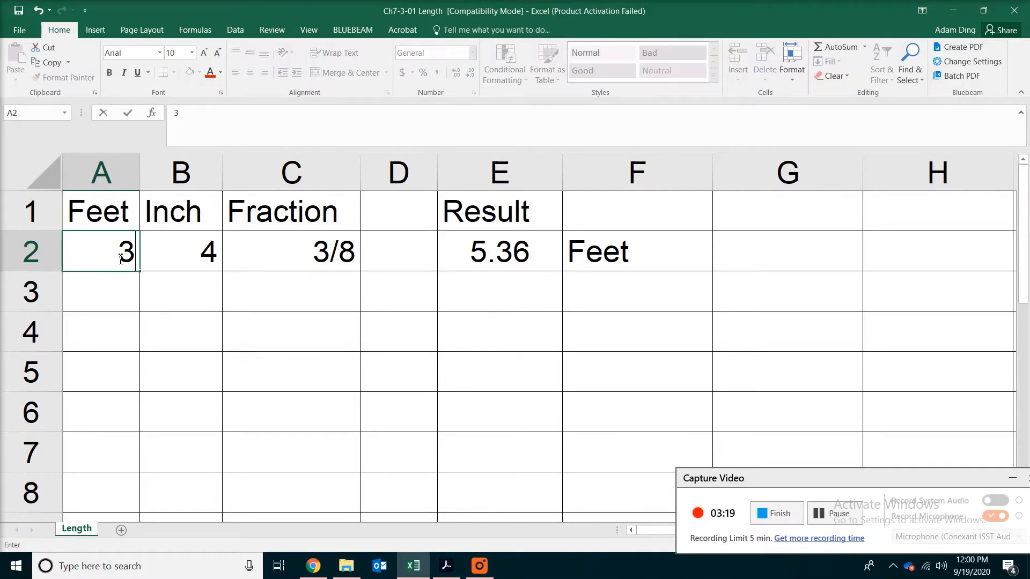
key(Tab)
text(8)
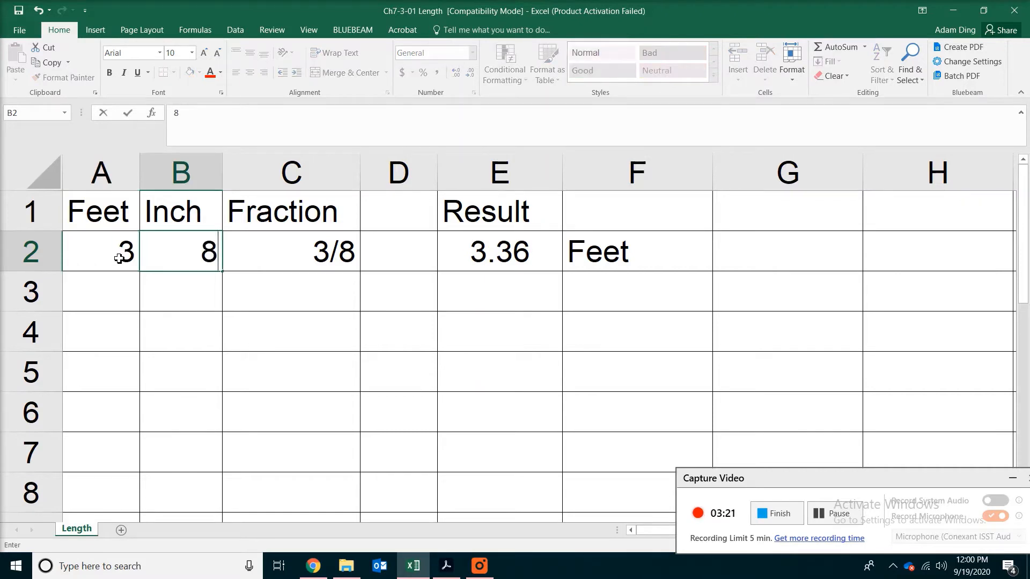
key(Return)
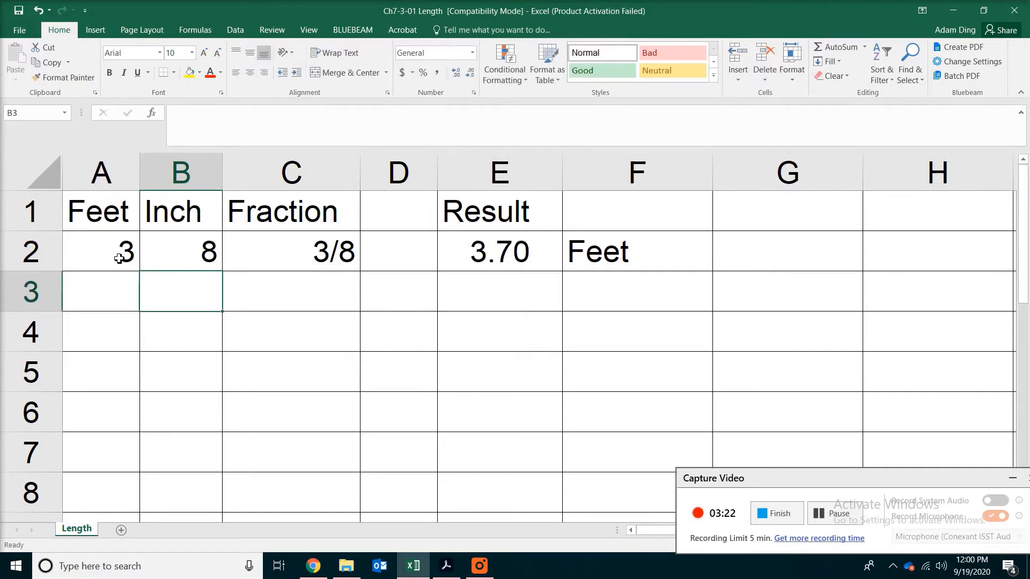
click(498, 247)
Switch to the handbook PDF in Adobe Acrobat and highlight the total of the 3 ft 8-3/8 inches example under Converting Lengths.
click(446, 566)
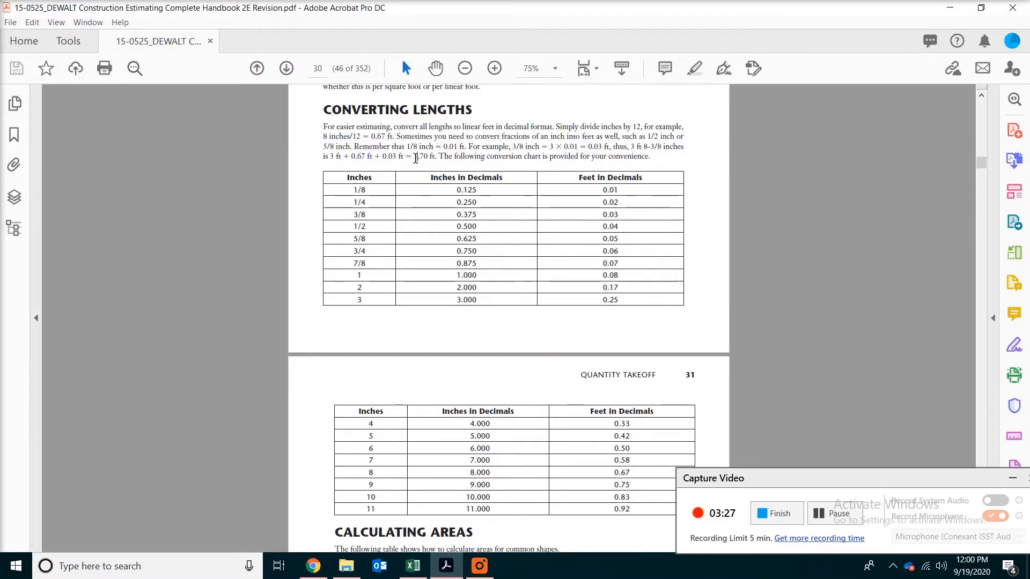
drag(413, 157, 437, 157)
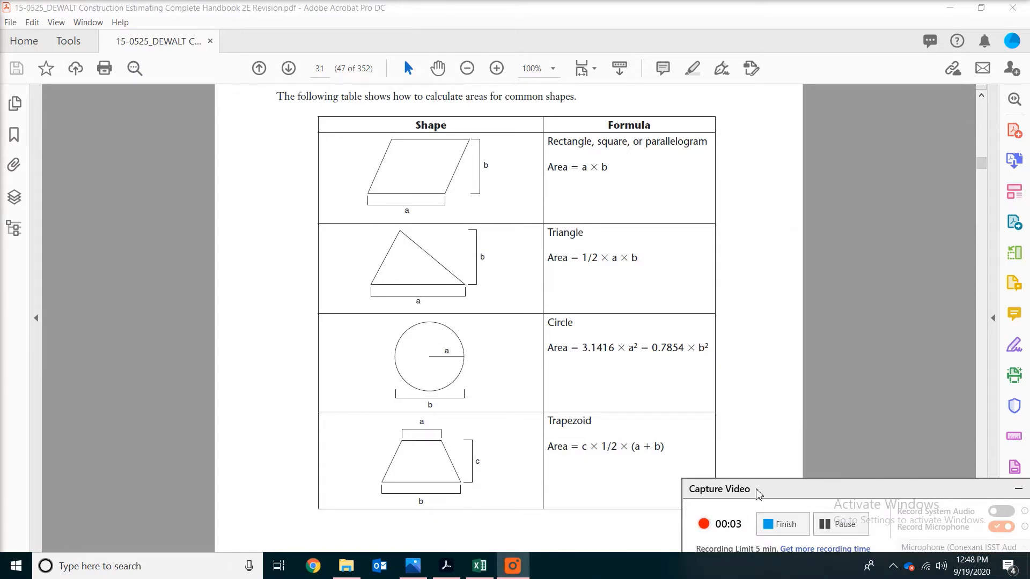
Switch to the Ch7-3-02 Area workbook in Excel and enter =B3*C3 in E3 for the rectangle's area.
drag(759, 494, 798, 485)
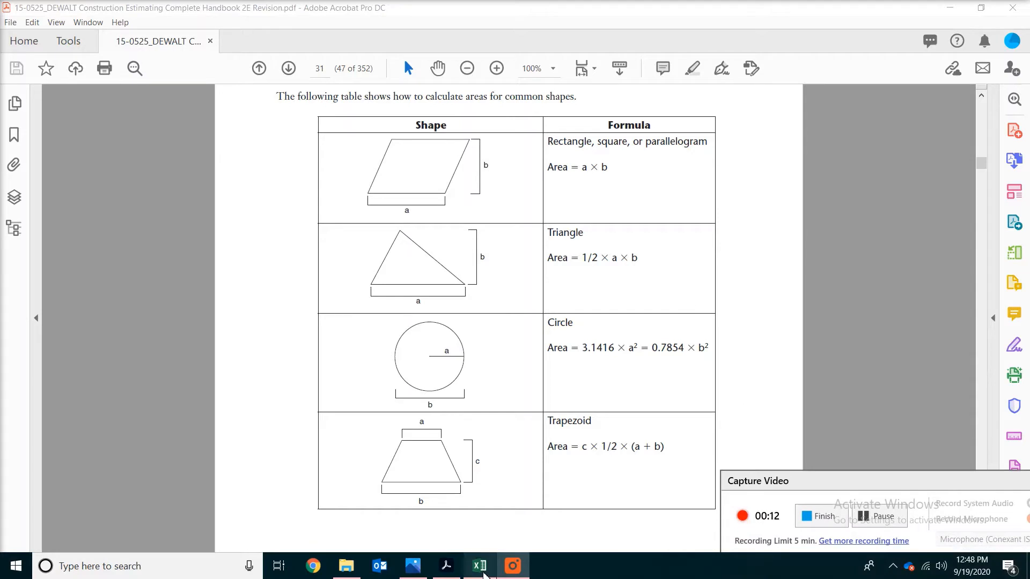
click(481, 570)
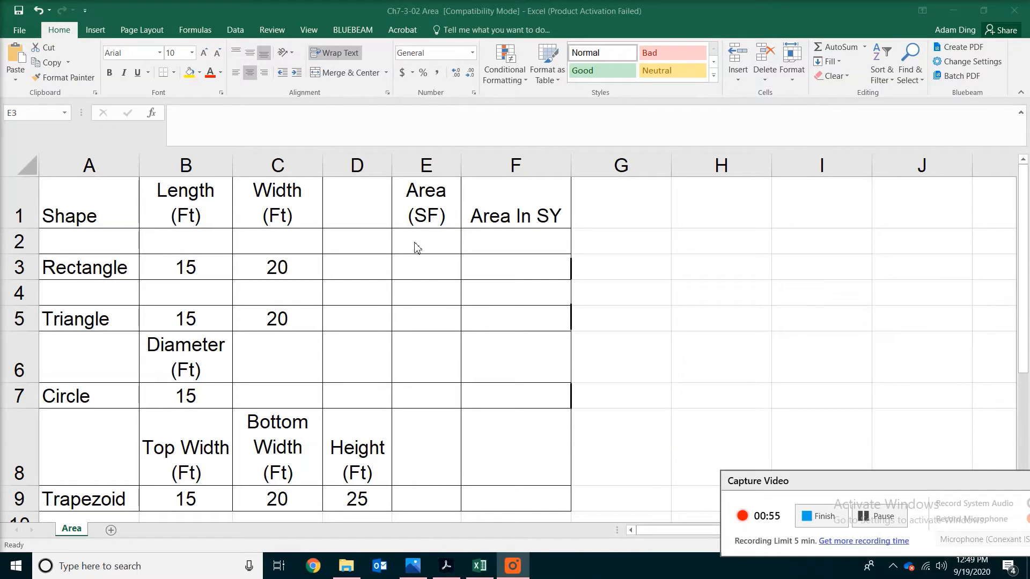
click(434, 275)
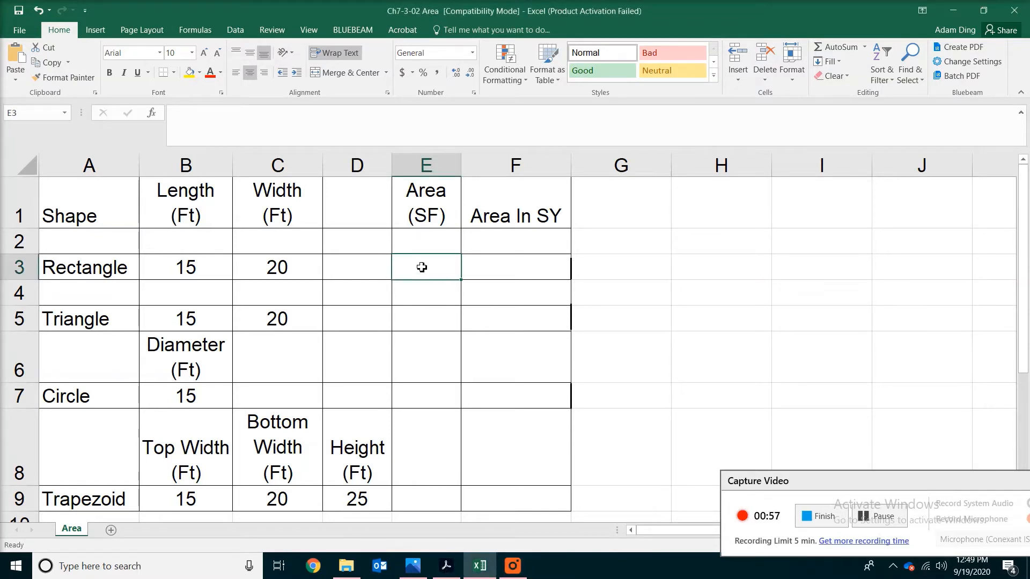
text(=)
click(200, 272)
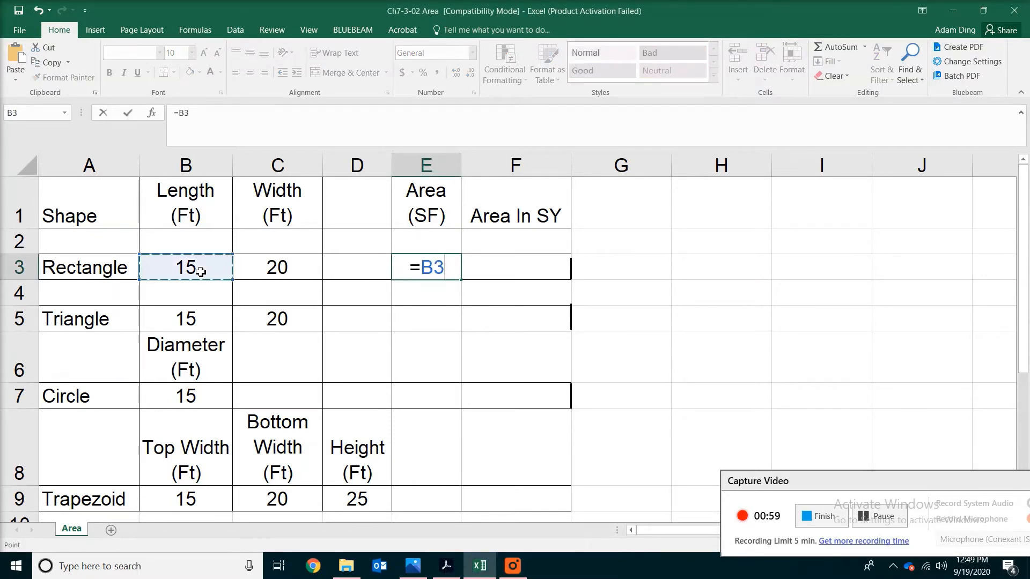
text(*)
click(316, 273)
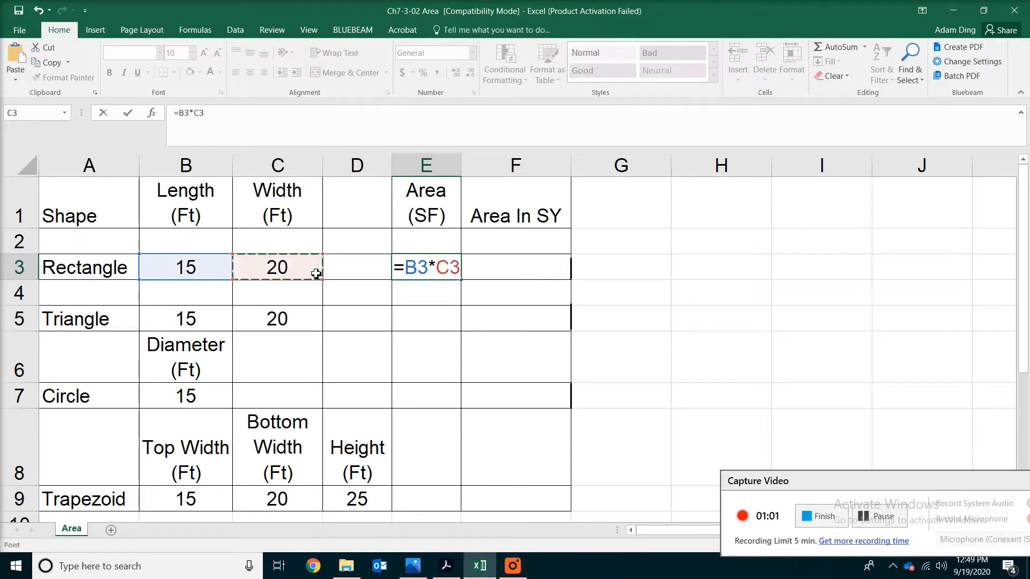
key(Return)
Enter the formula =B5*C5/2 in E5 to calculate the triangle's area.
click(420, 315)
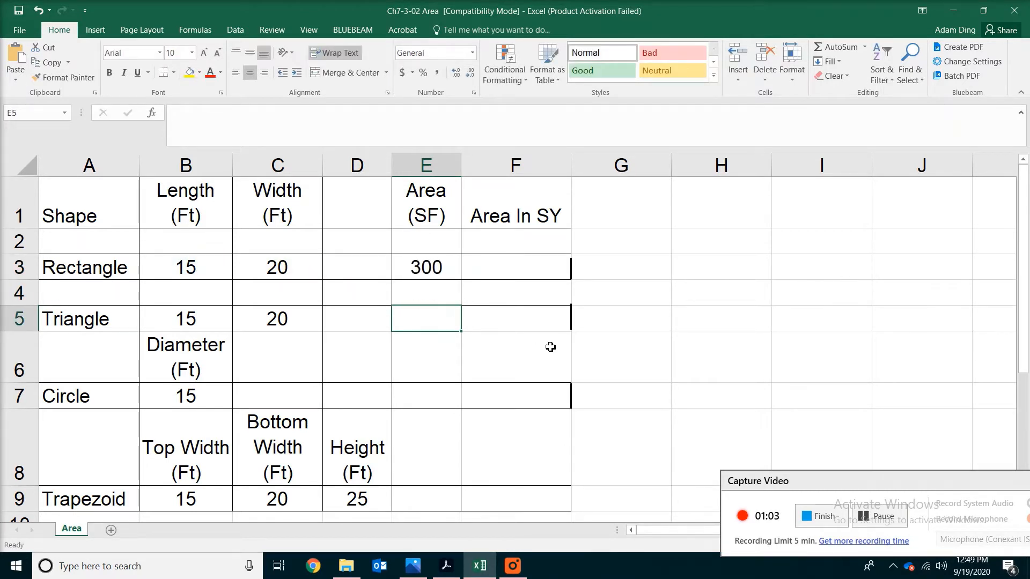
text(=)
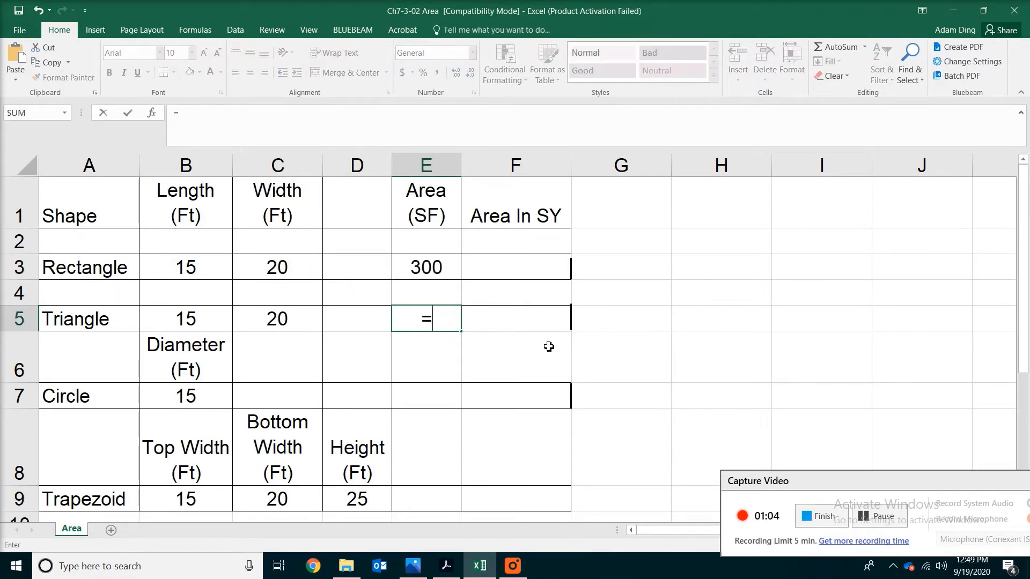
click(197, 323)
text(*)
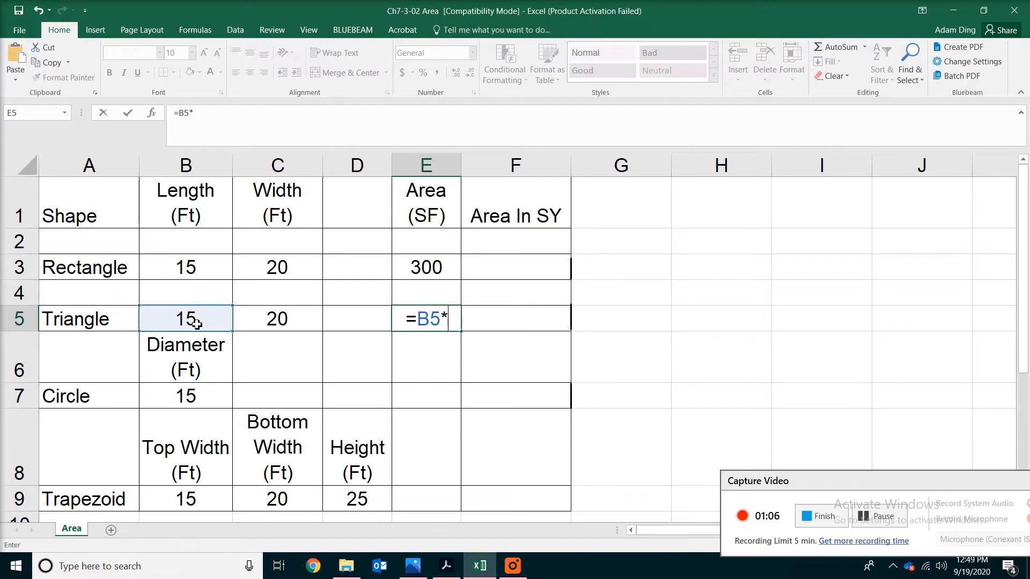
click(273, 324)
text(/2)
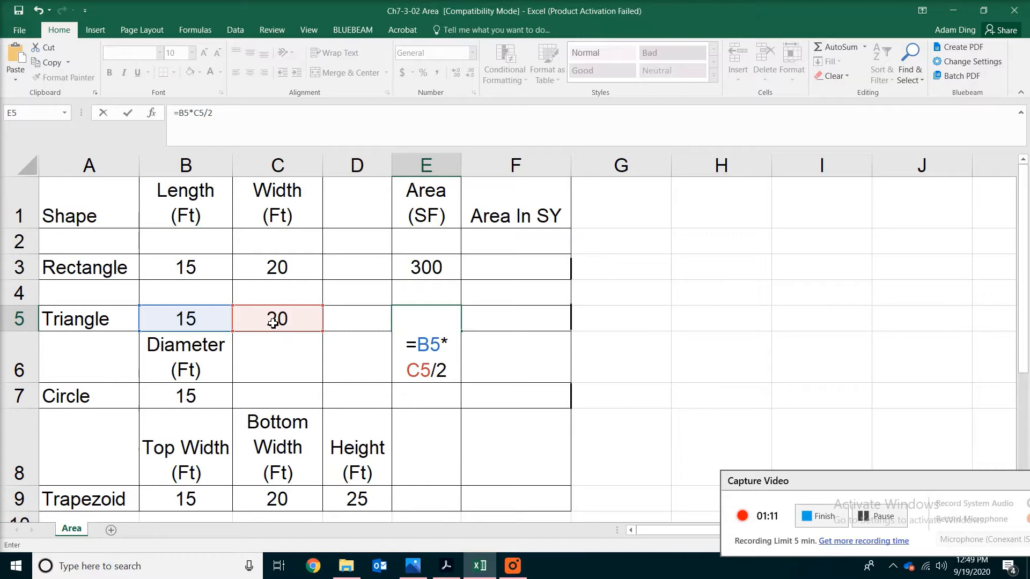
key(Return)
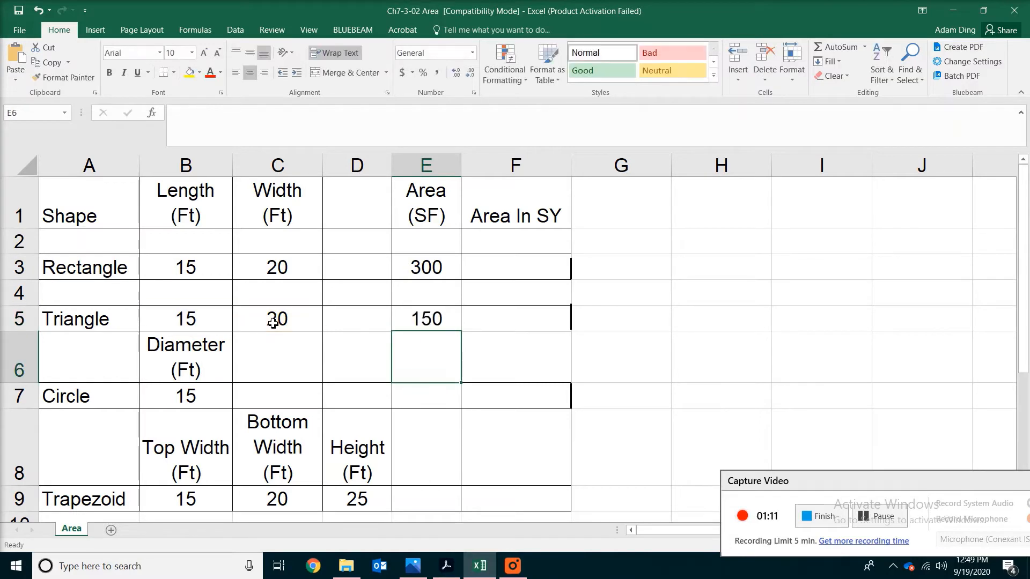
Consult the handbook's Calculating Areas table in Adobe Acrobat, highlight the circle's 0.7854 × b² expression, and return to cell E7 in Excel.
click(449, 568)
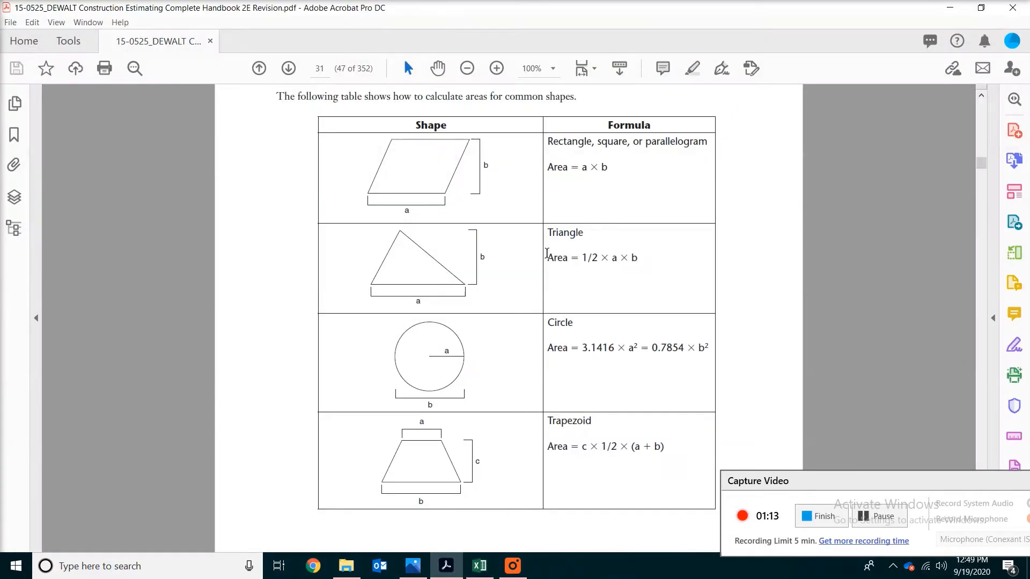
click(479, 565)
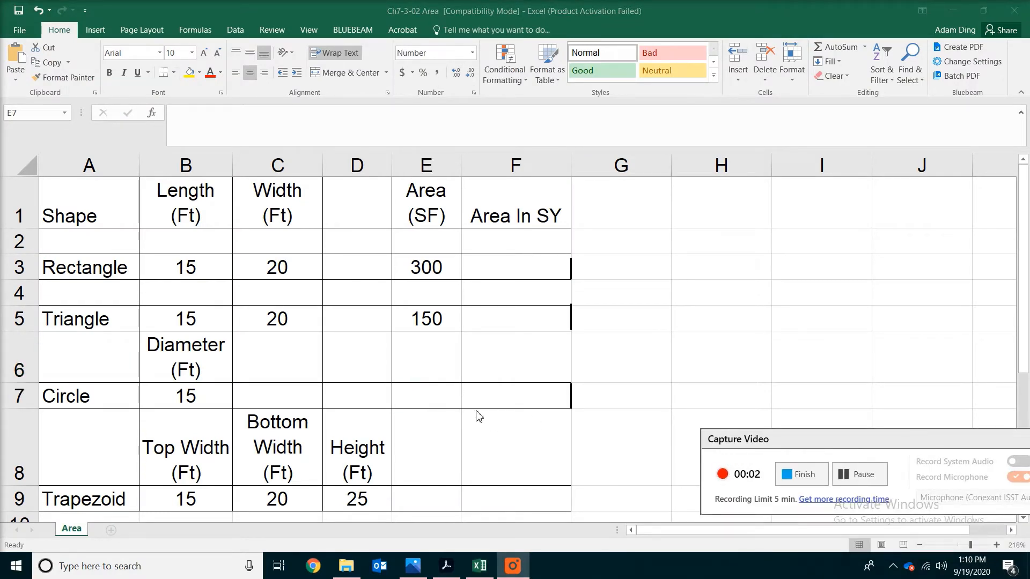
click(418, 397)
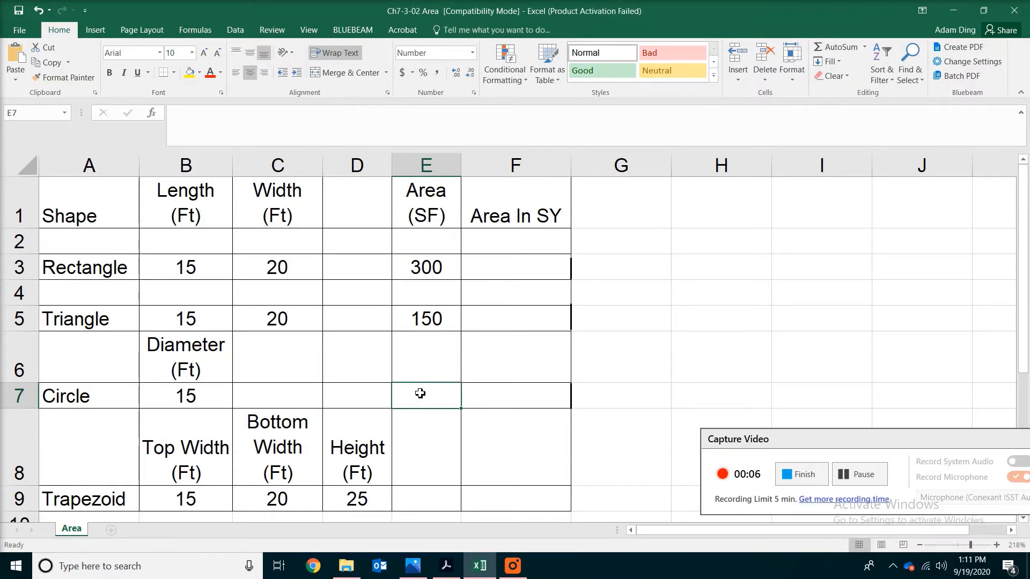
click(447, 568)
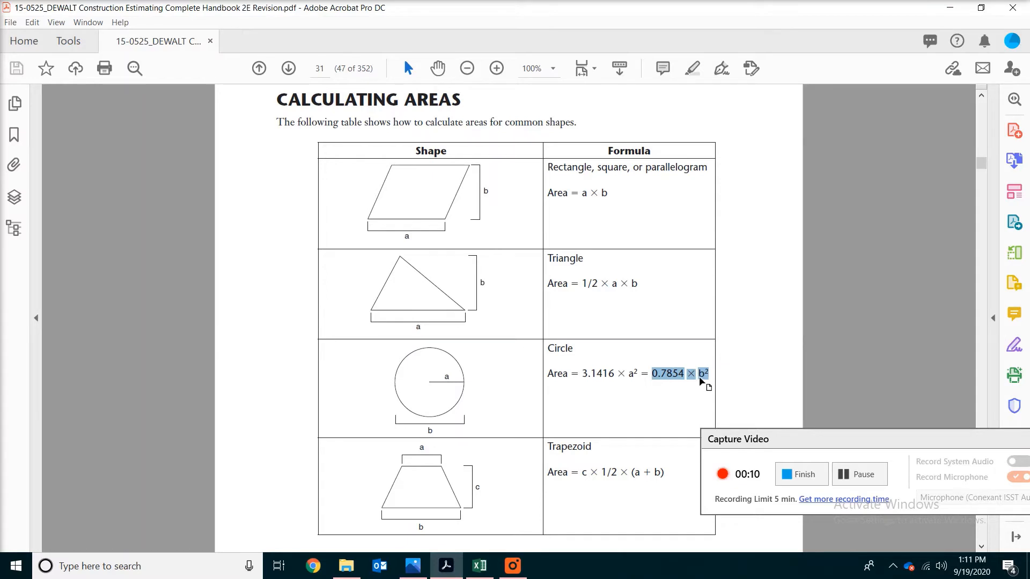
click(479, 566)
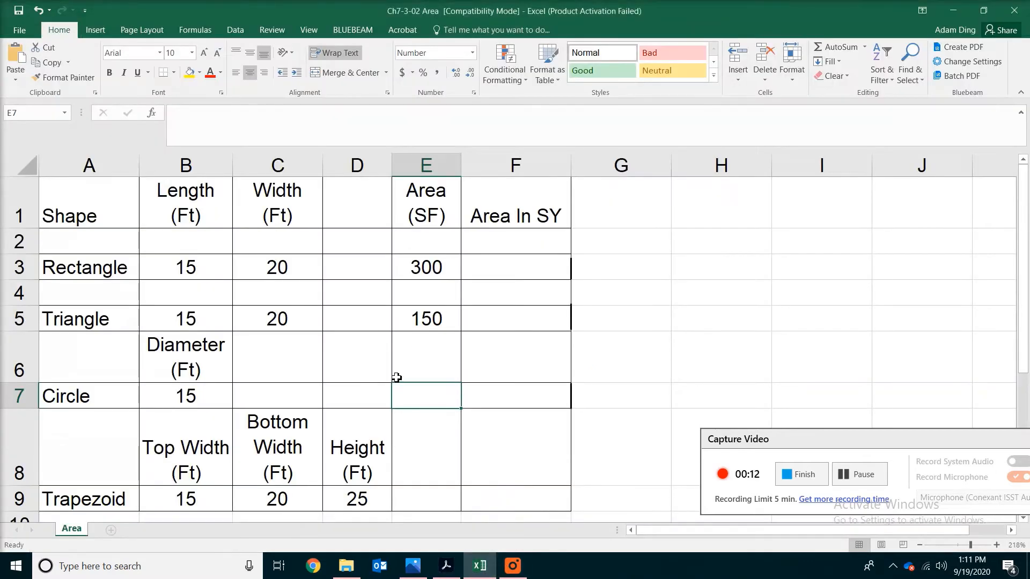
Enter the formula =0.7854*B7*B7 in E7 to calculate the circle's area from its diameter.
text(=)
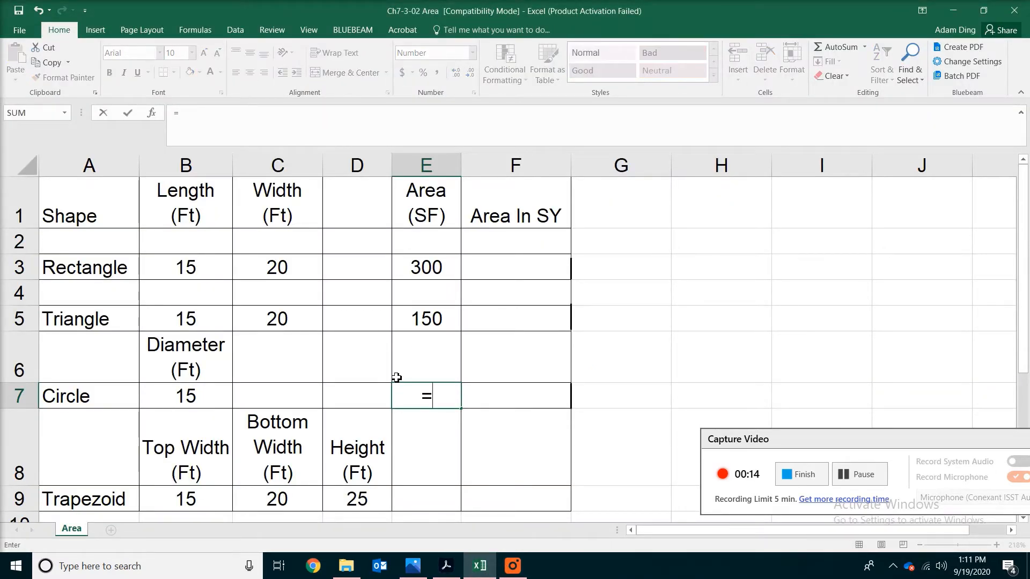
text(0.785)
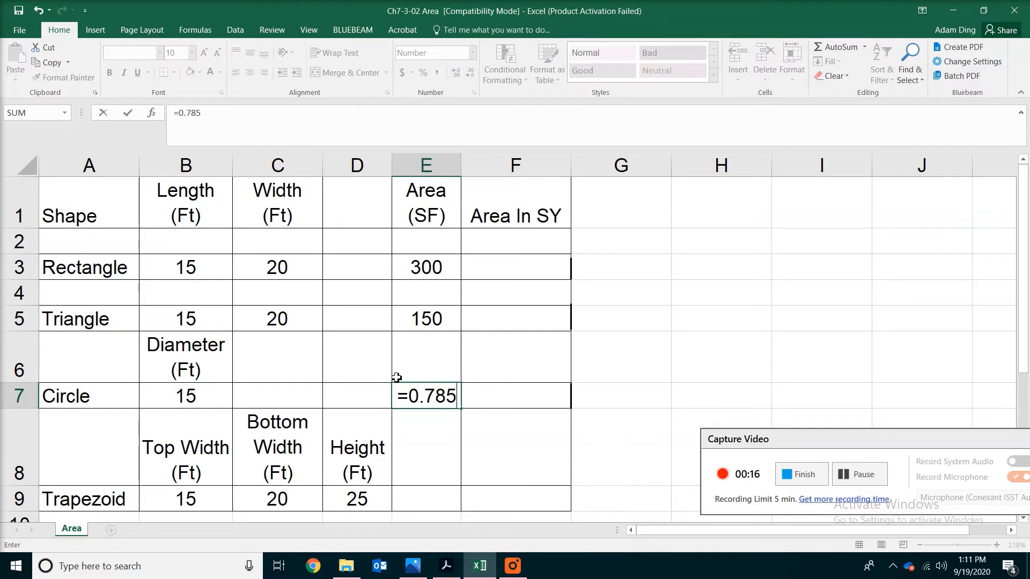
text(4*)
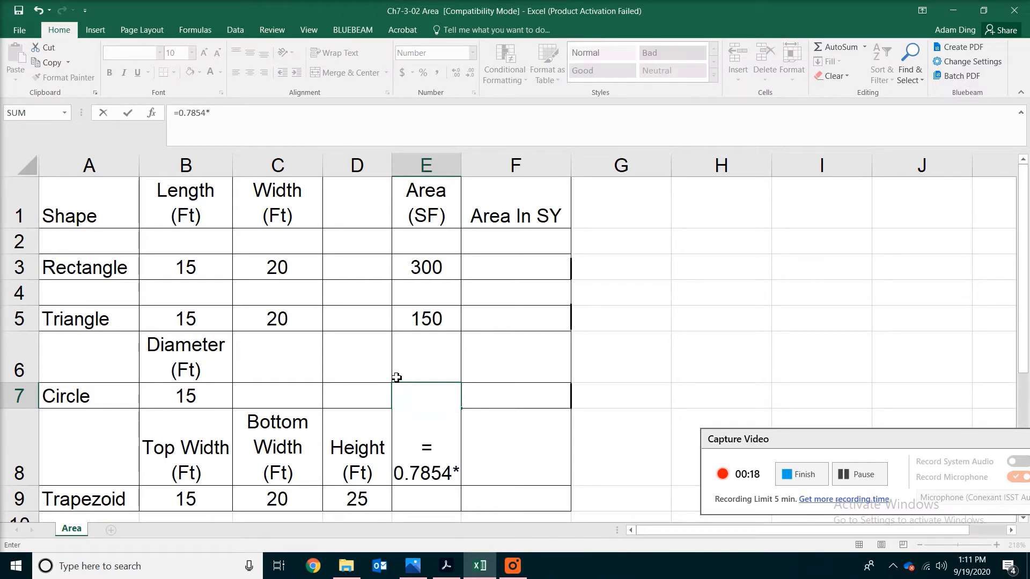
click(192, 388)
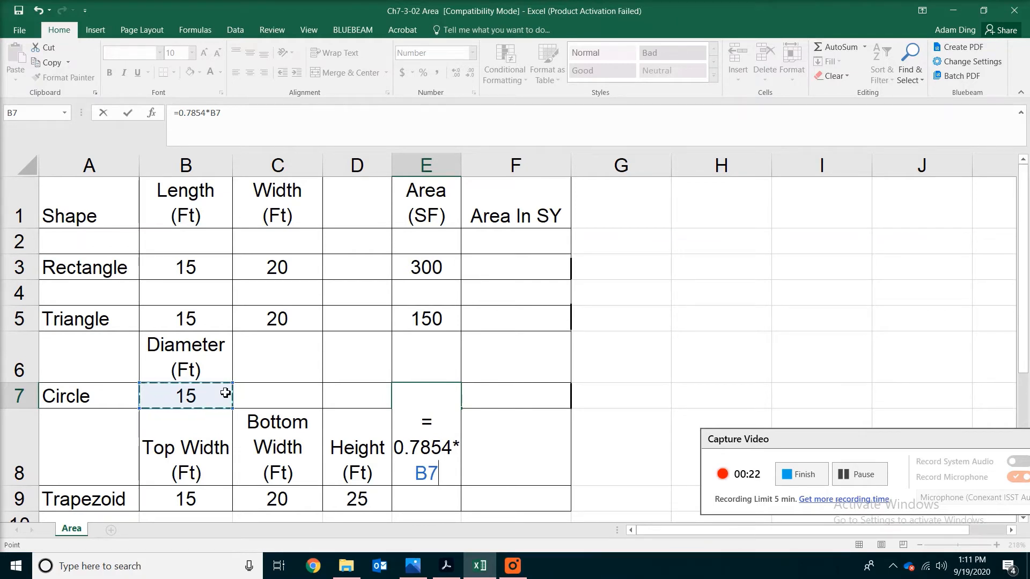
text(*)
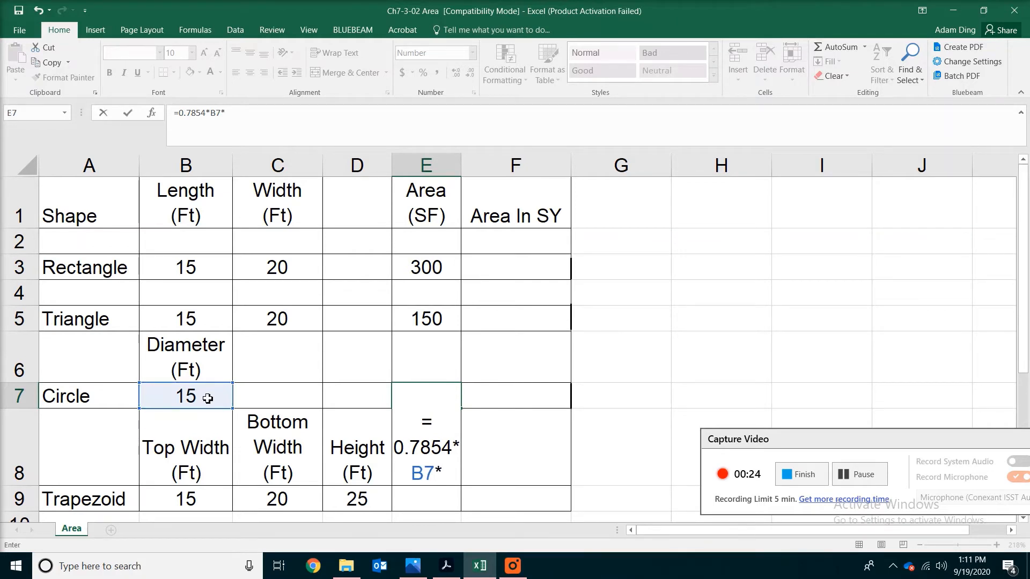
click(190, 396)
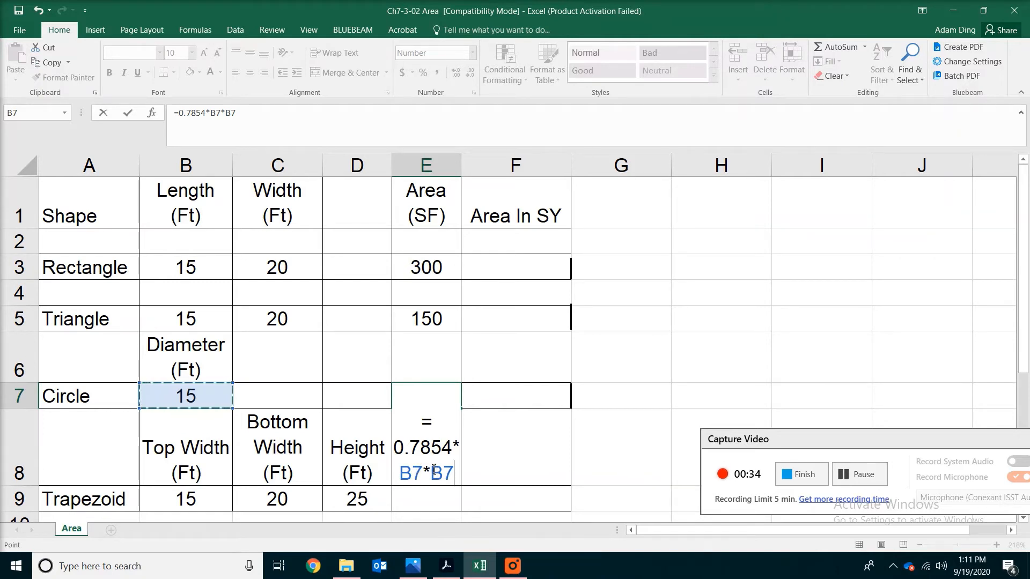
key(Return)
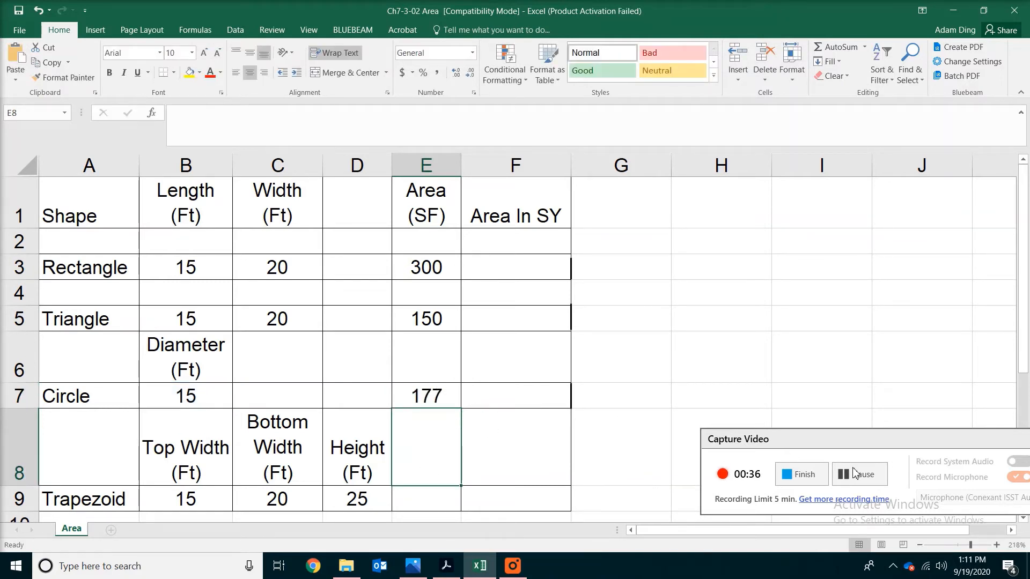
click(830, 474)
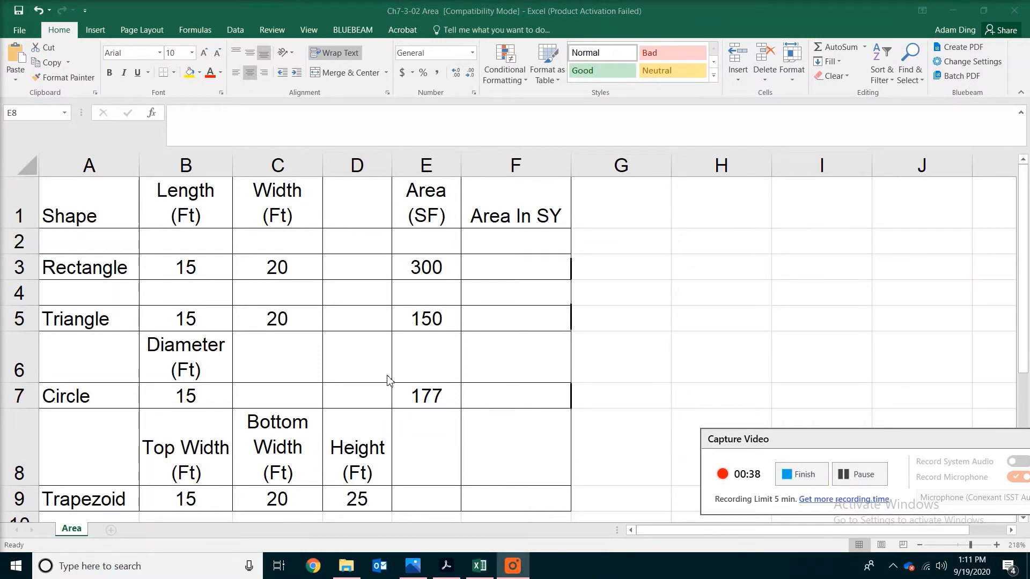
Replace the circle's area formula in E7 with =PI()*(B7/2)^2, using the PI function and the squared radius.
click(429, 396)
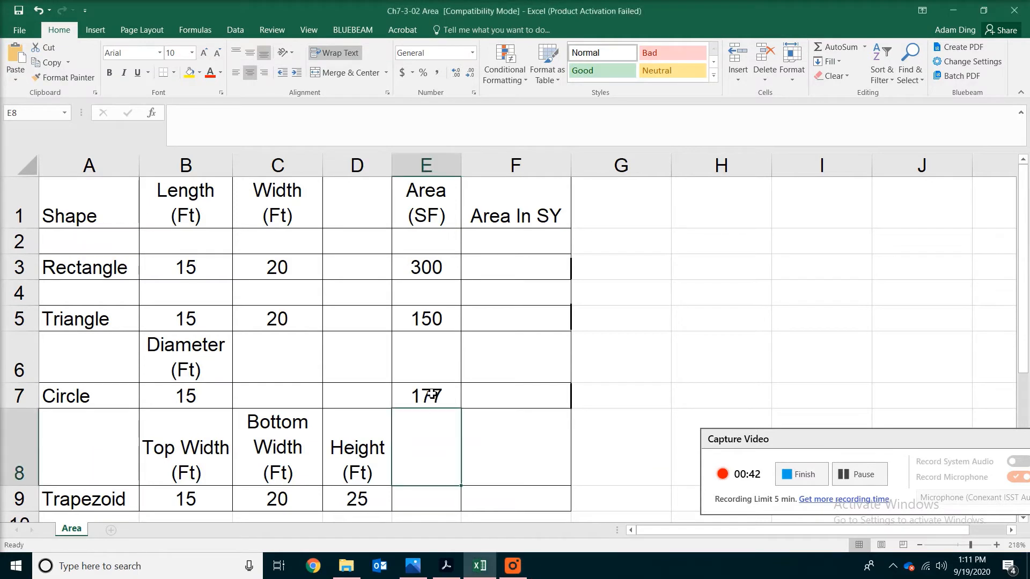
key(Delete)
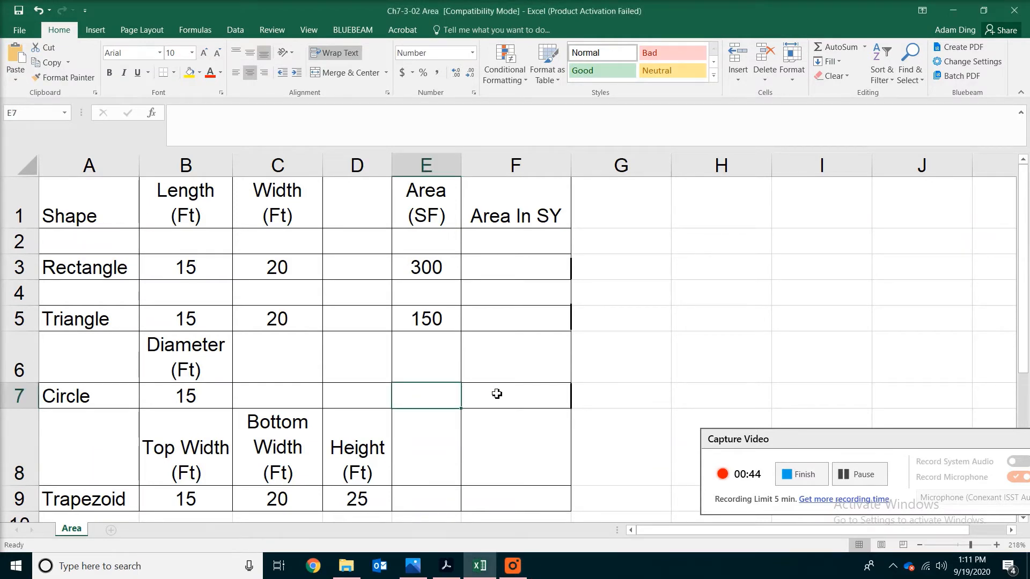
text(=PI)
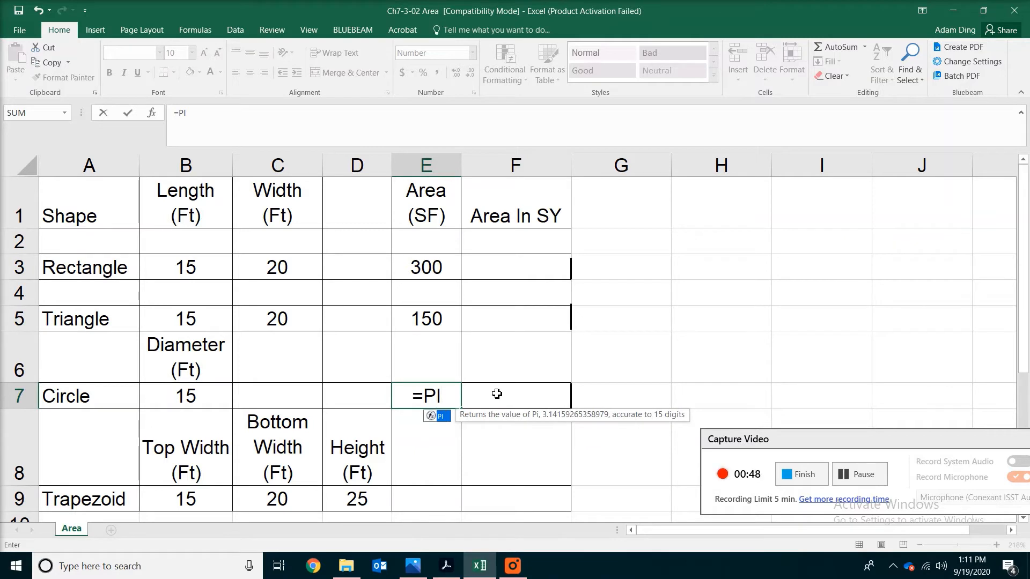
text(())
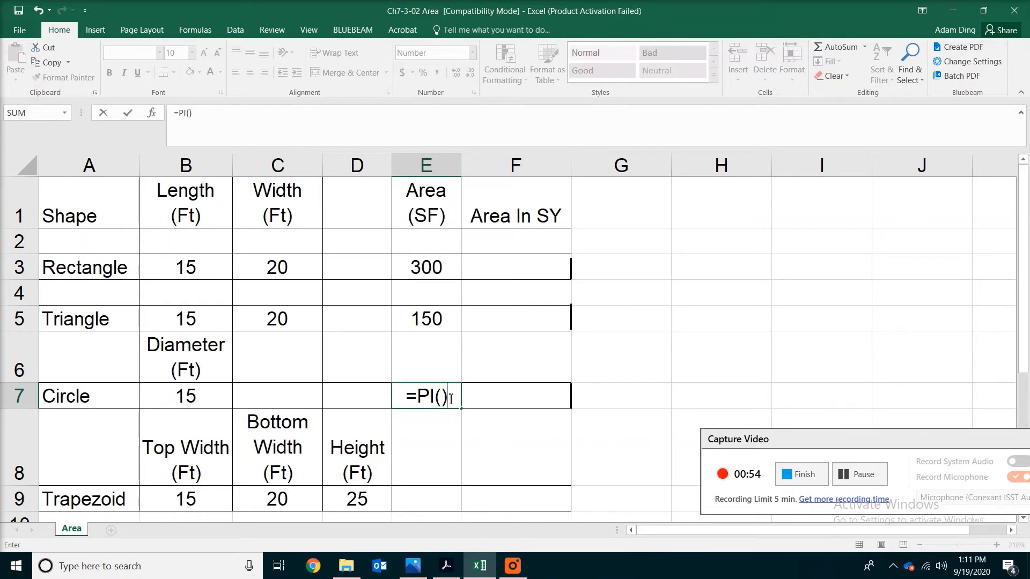
text(*)
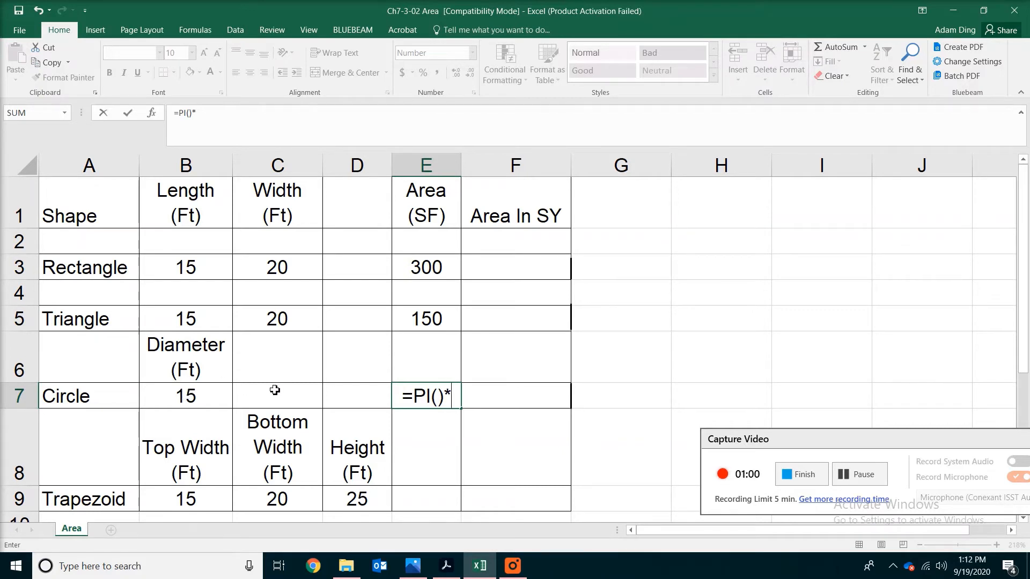
text(()
click(184, 399)
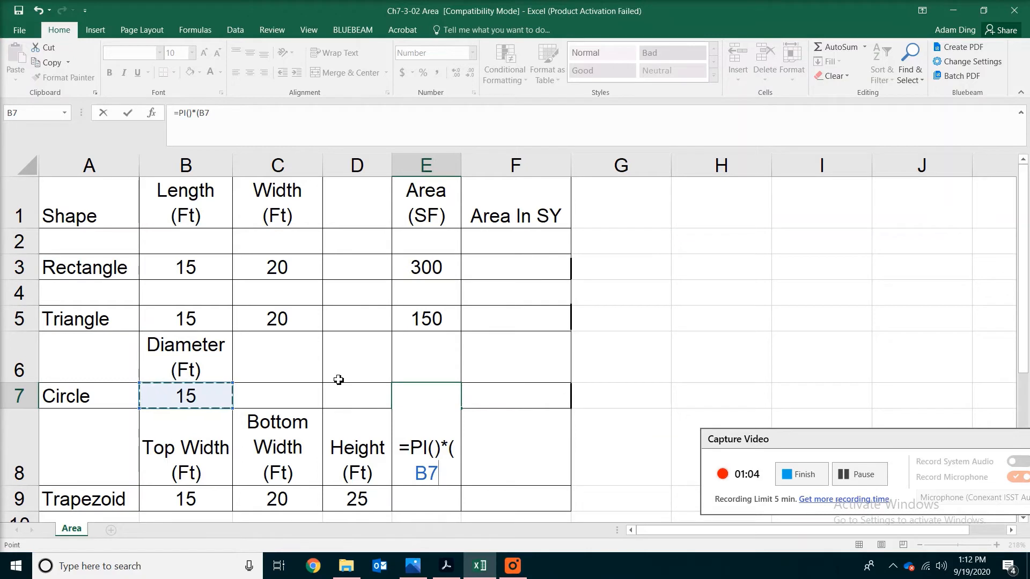
text(/2)
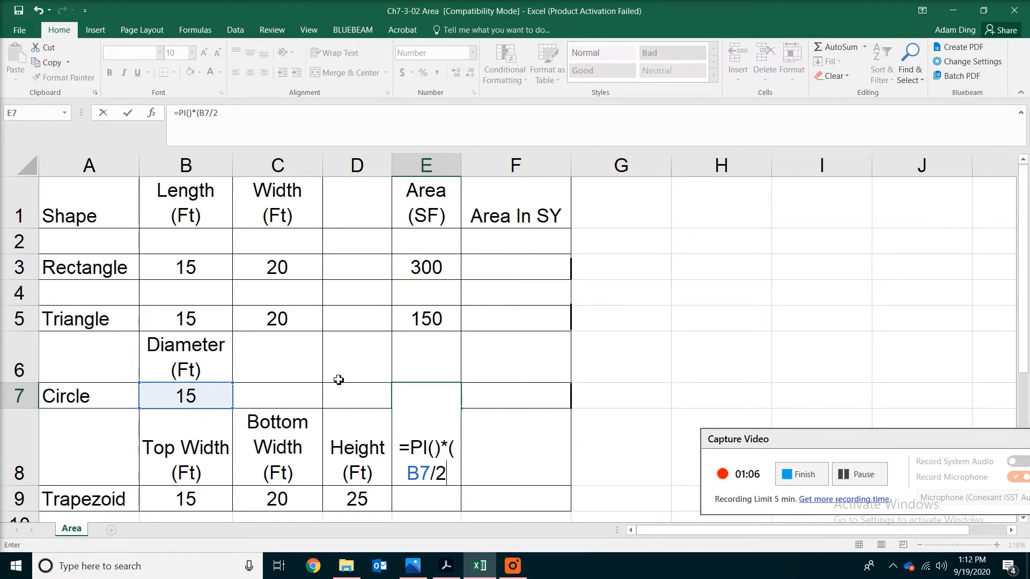
text())
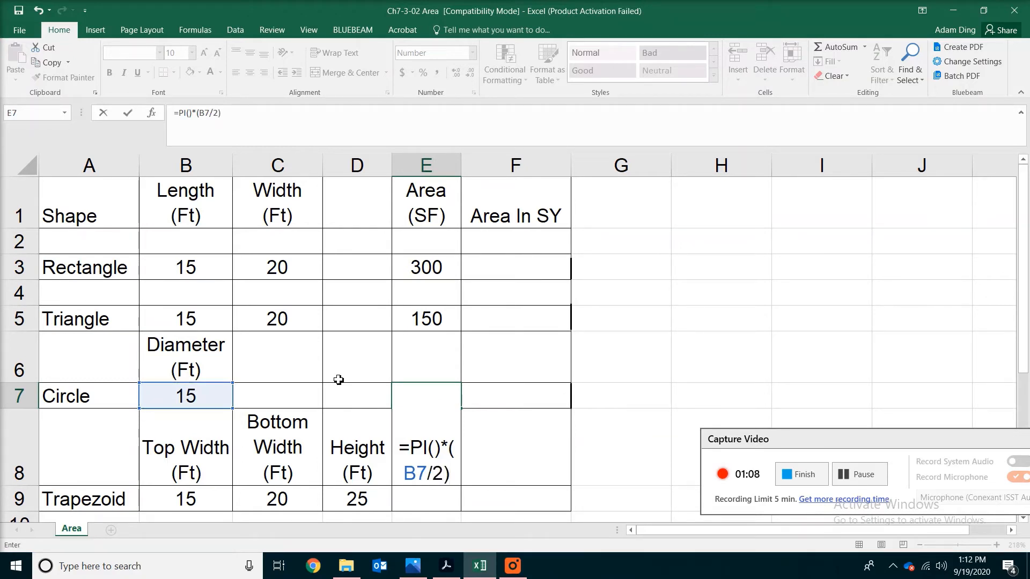
text(^)
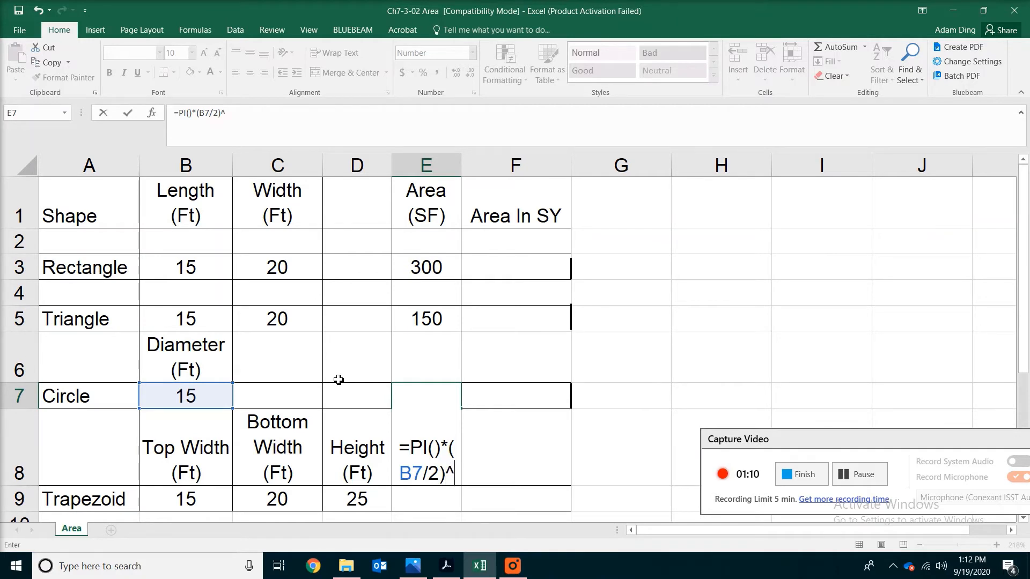
text(2)
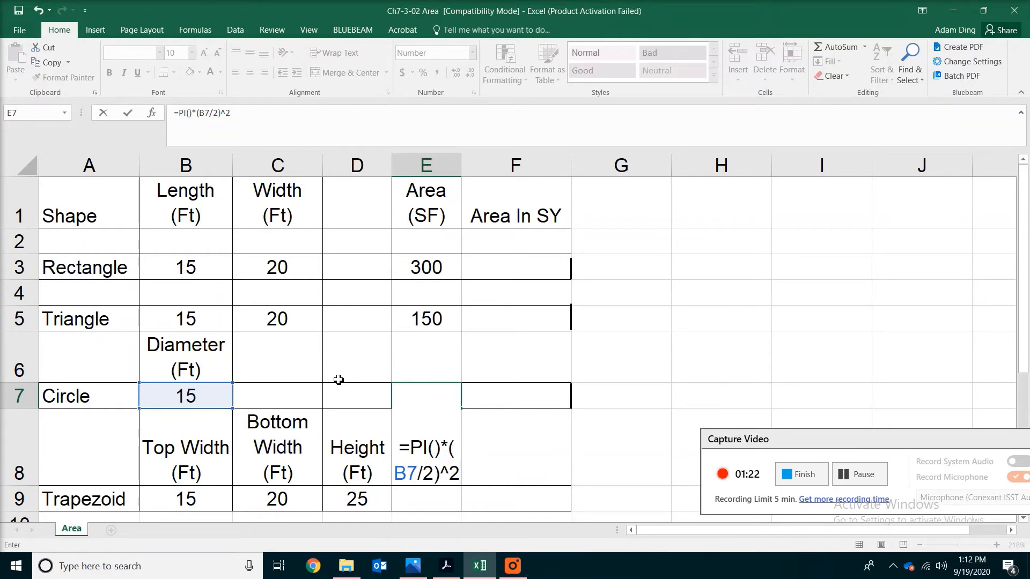
key(Return)
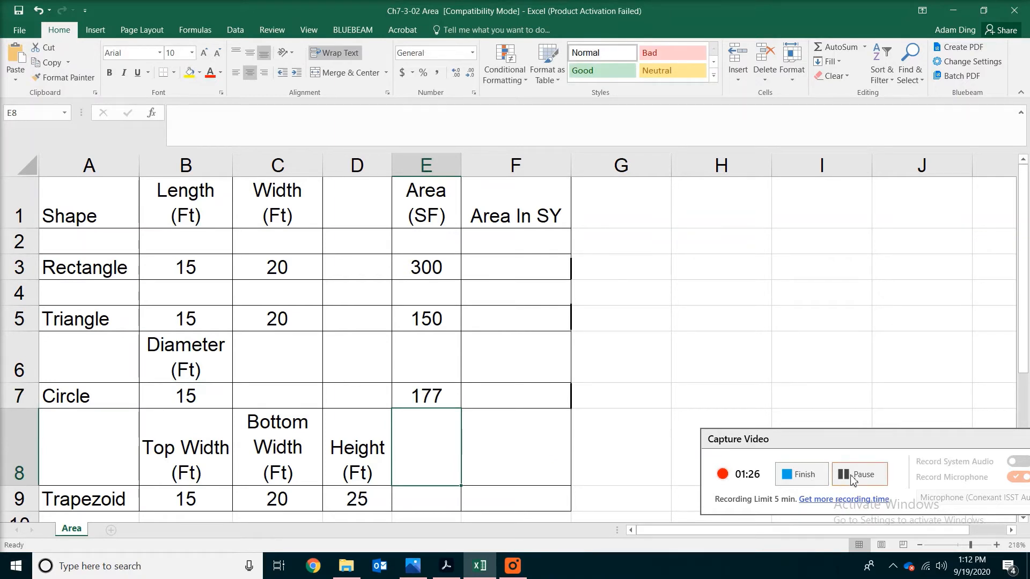
Consult the handbook's Calculating Areas table in Adobe Acrobat, highlight the trapezoid's c × 1/2 × (a + b) expression, and return to cell E9 in Excel.
scroll(651, 451, down, 1)
key(Down)
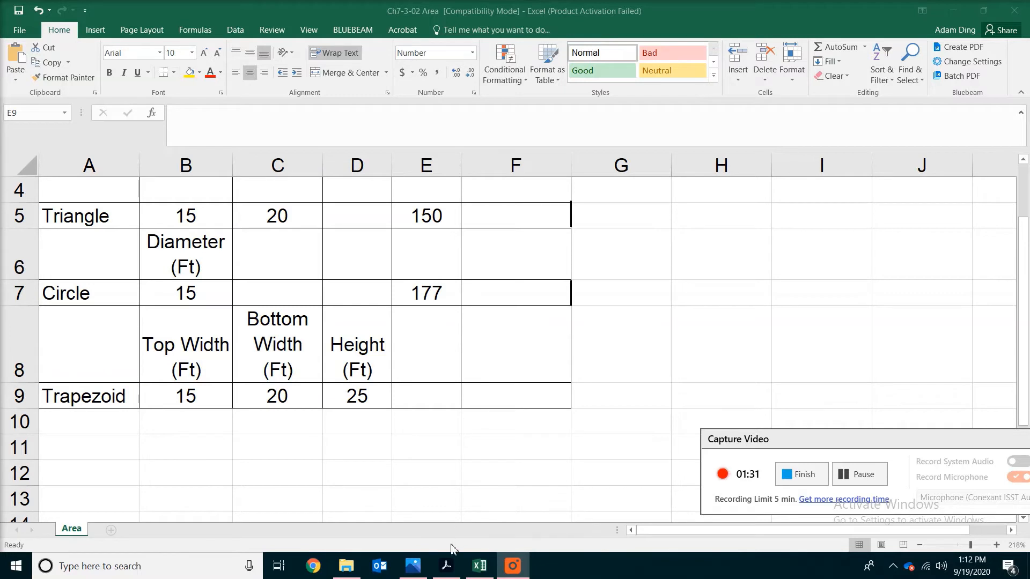
click(446, 567)
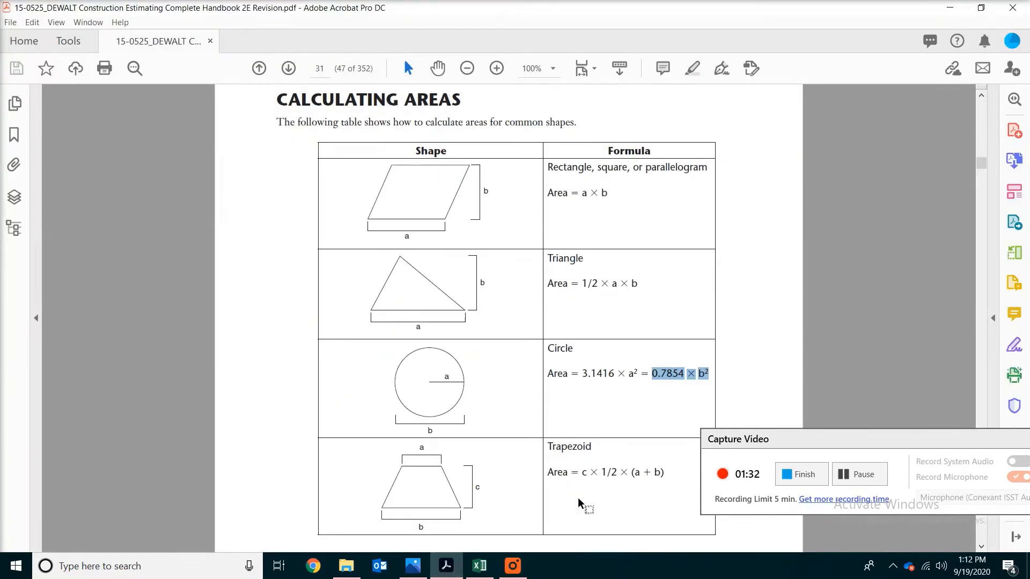
click(564, 481)
drag(583, 473, 670, 472)
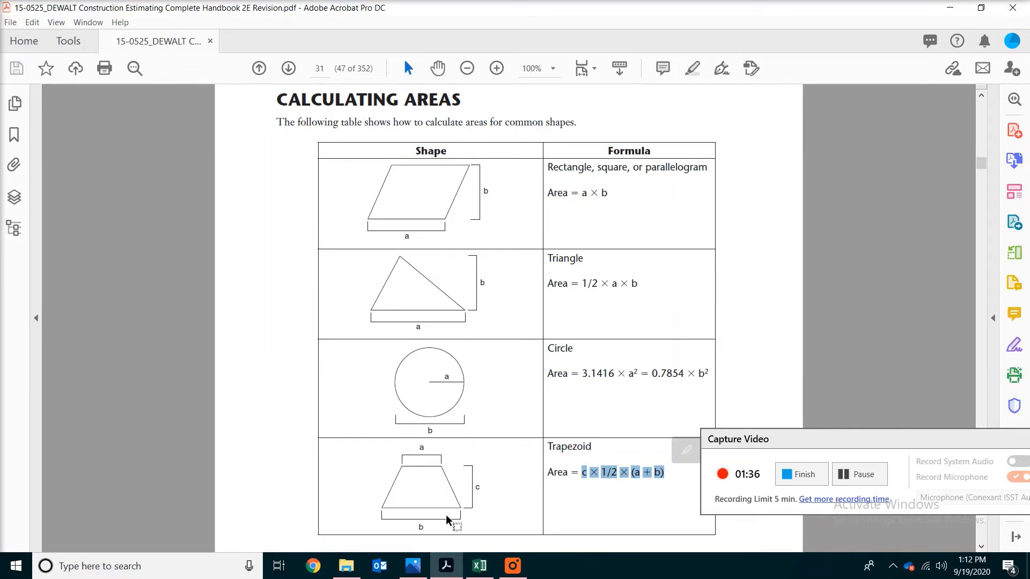
click(492, 565)
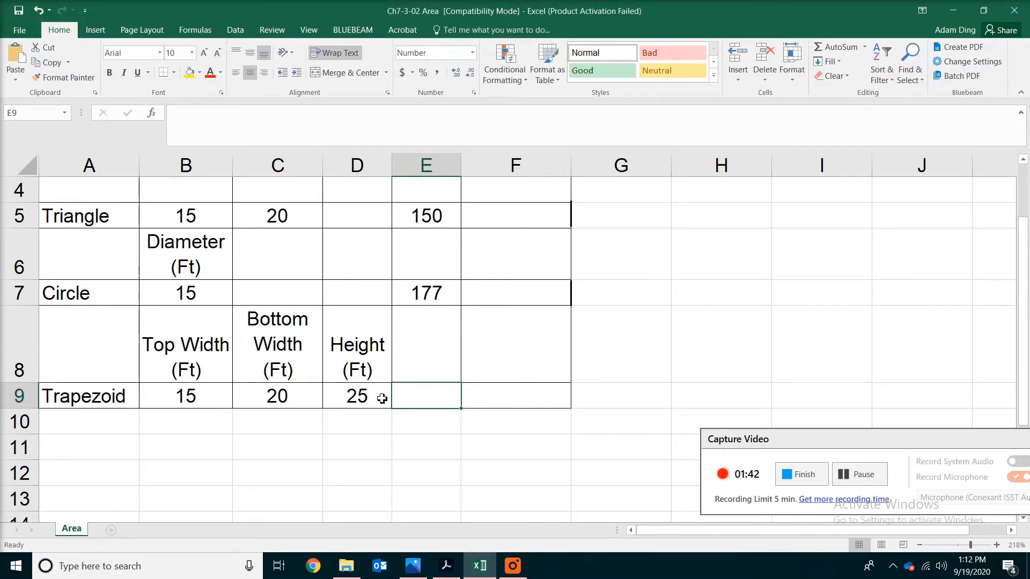
Enter the formula =(B9+C9)/2*D9 in E9 to calculate the trapezoid's area from its two widths and height.
text(=)
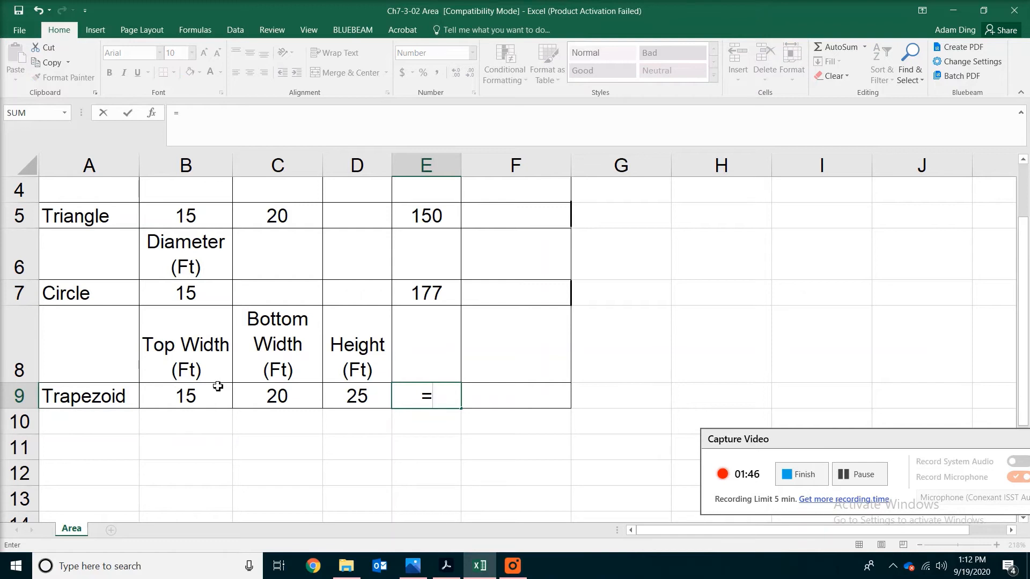
text(()
click(162, 395)
text(+)
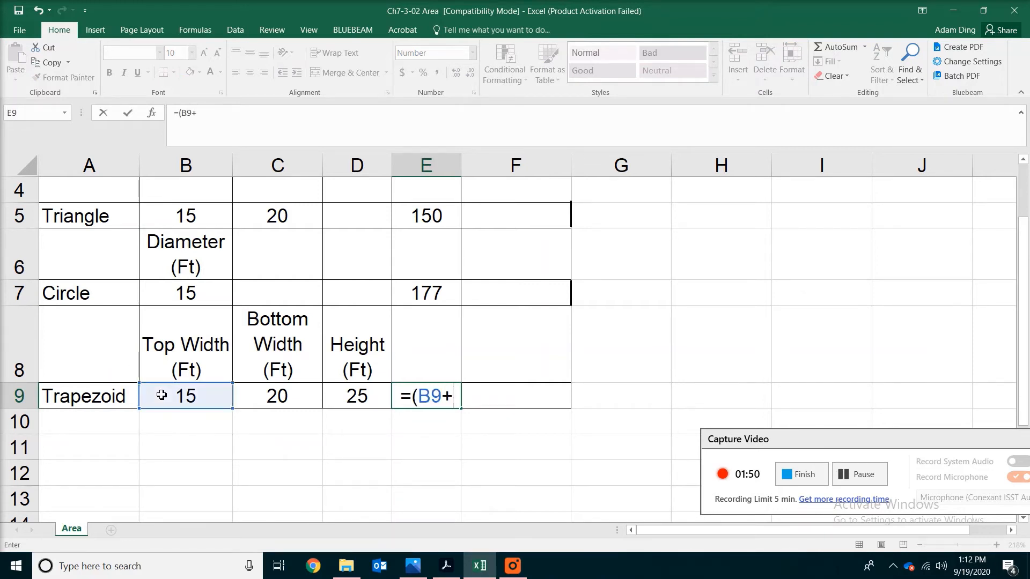
click(271, 400)
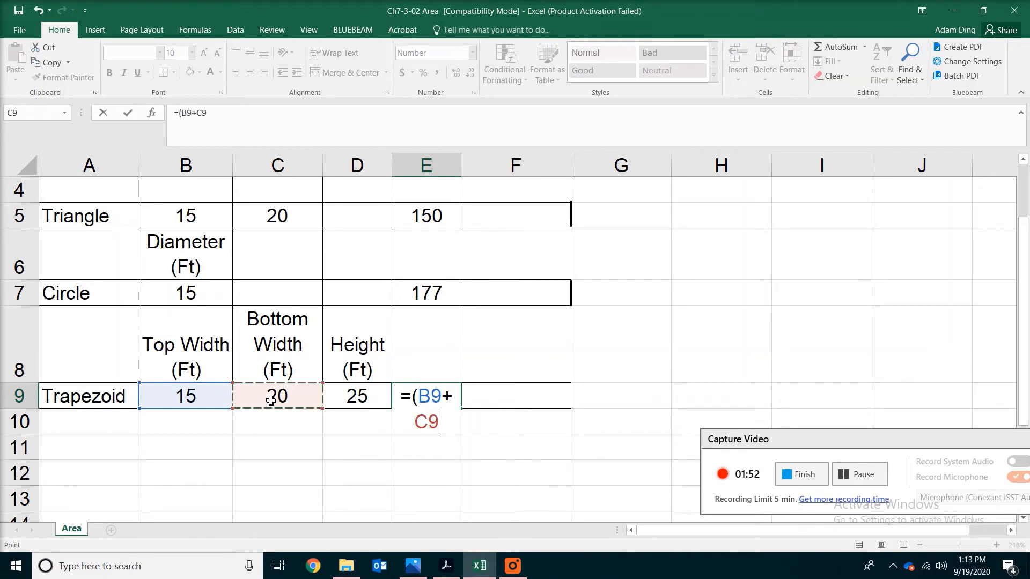
text()/2)
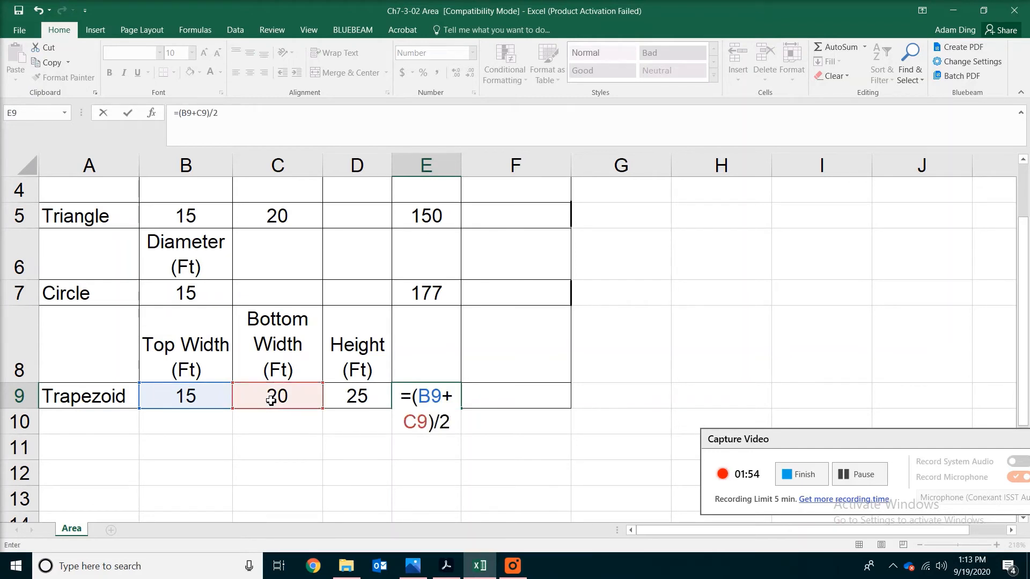
text(*)
click(334, 391)
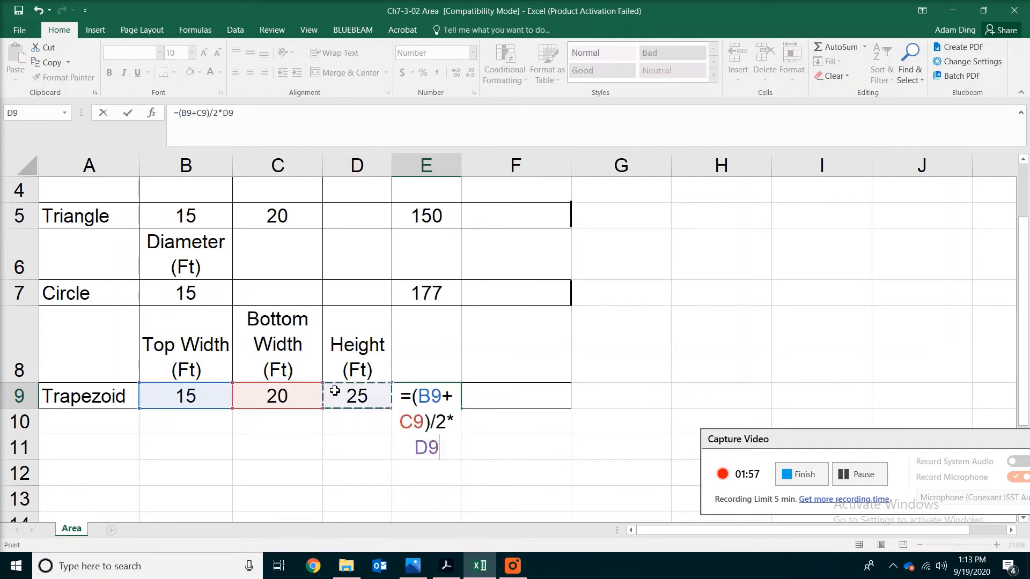
key(Return)
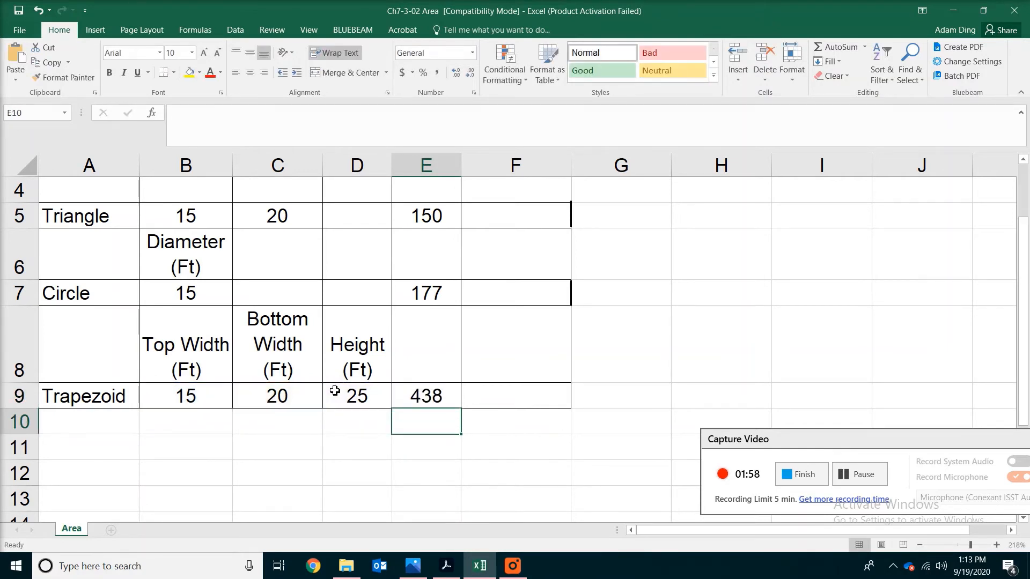
click(845, 474)
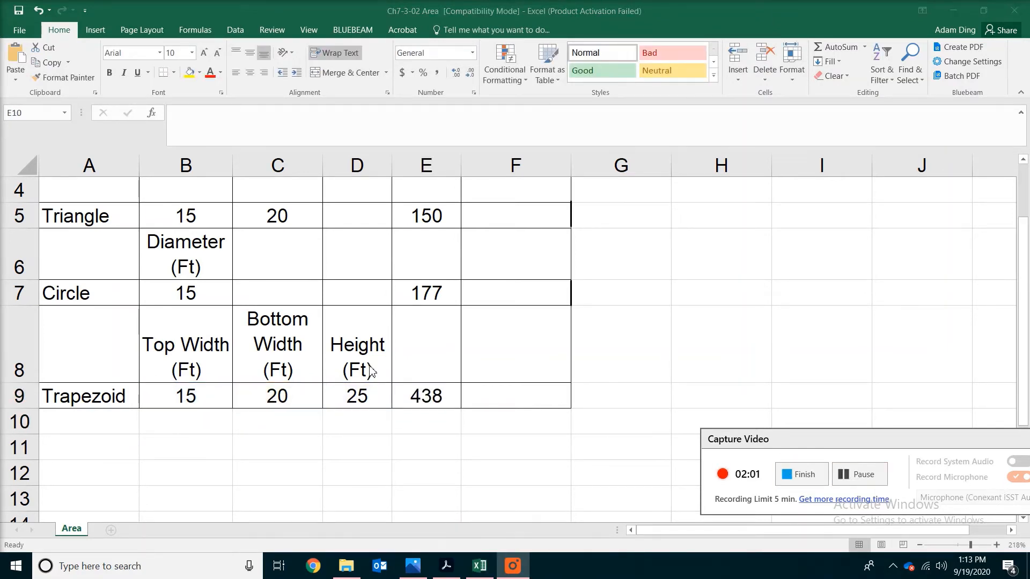
Replace the trapezoid's area formula in E9 with =AVERAGE(B9,C9)*D9, using the AVERAGE function for the two widths.
click(416, 400)
click(421, 395)
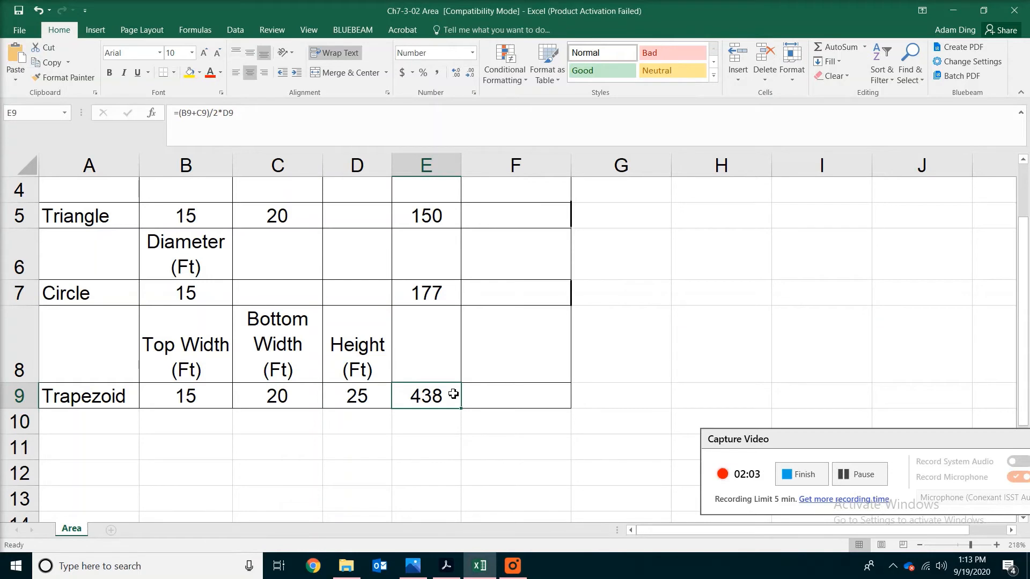
text(=)
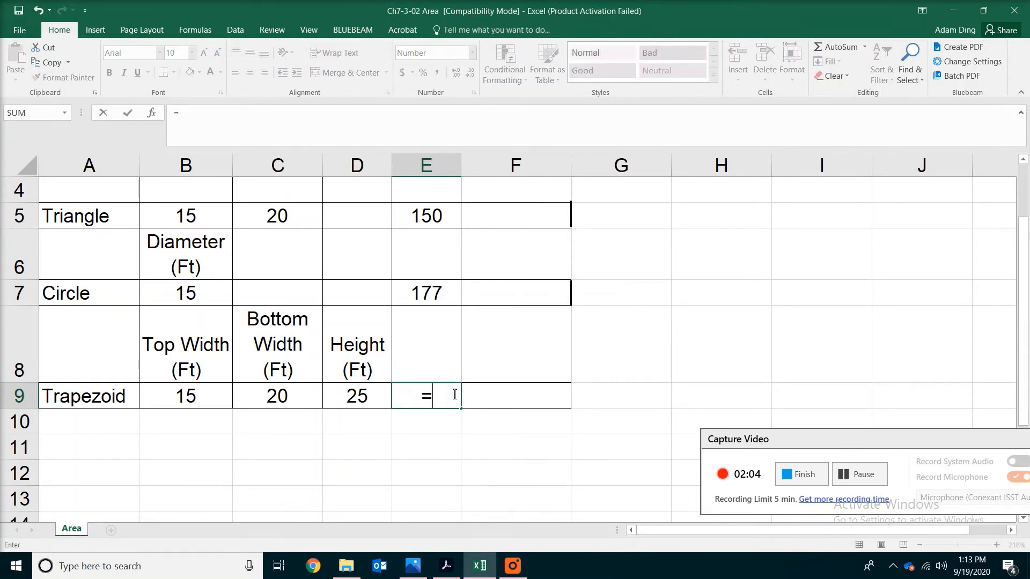
text(AVERAGE)
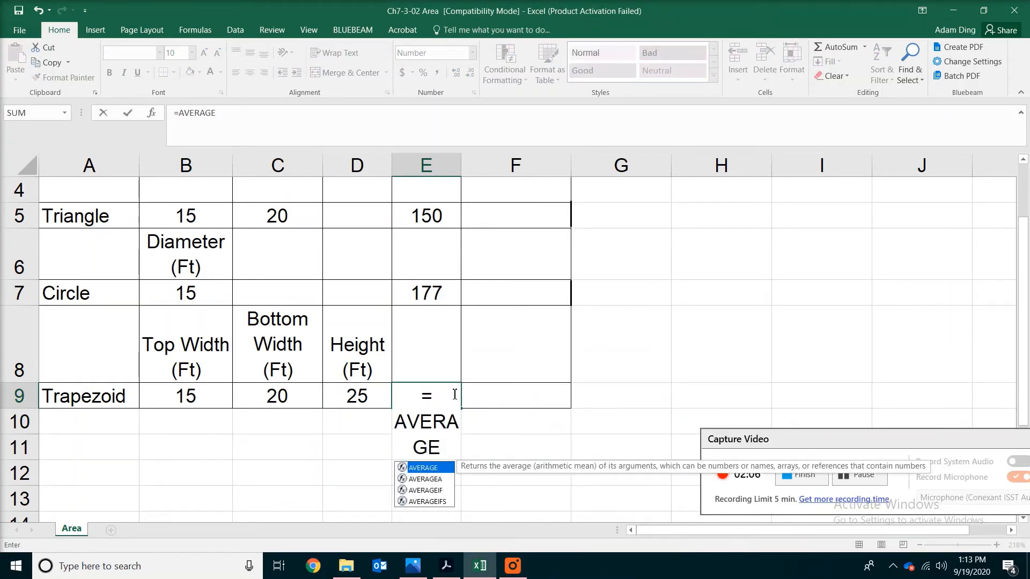
text(()
click(181, 395)
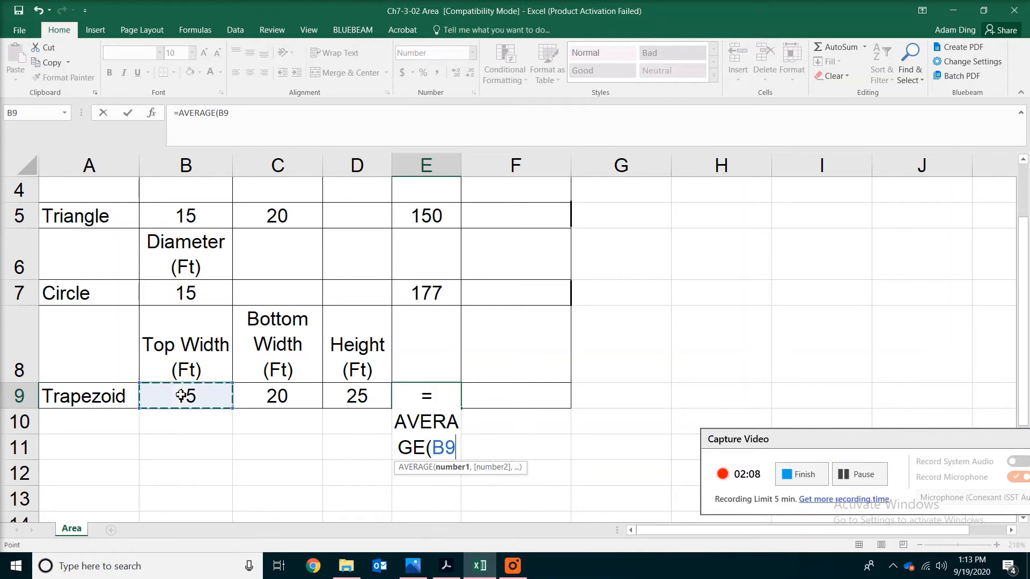
text(,)
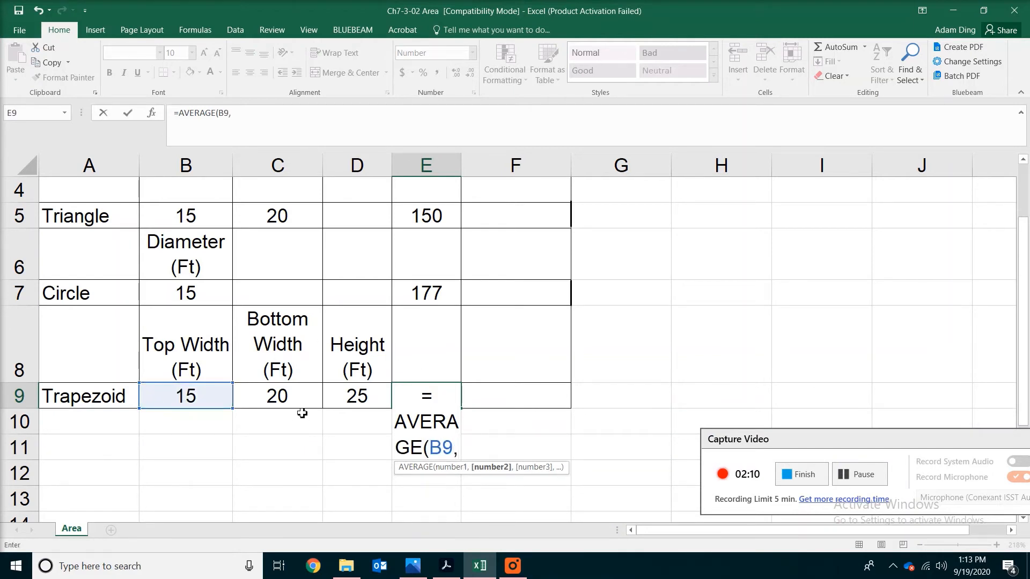
click(299, 394)
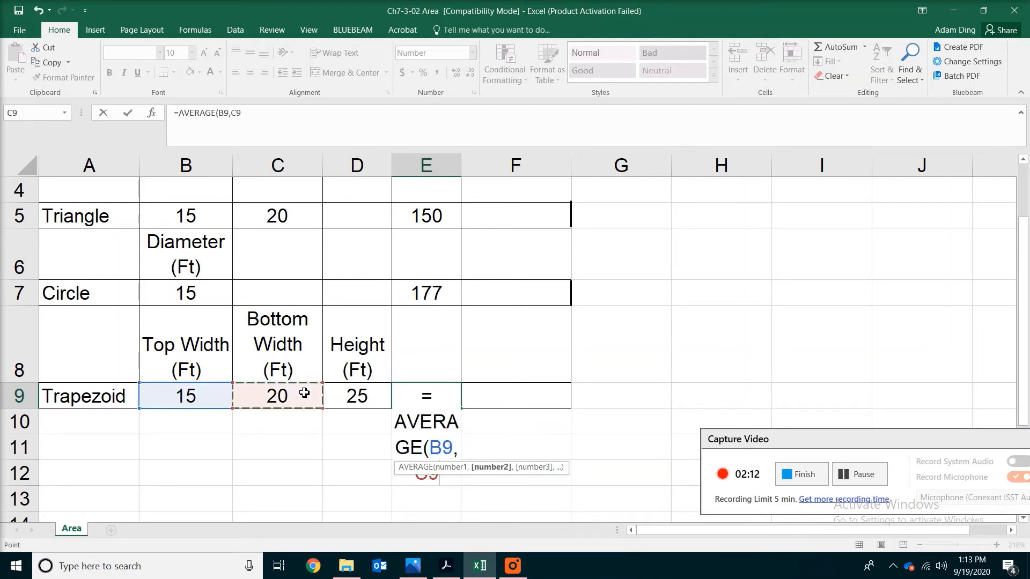
text())
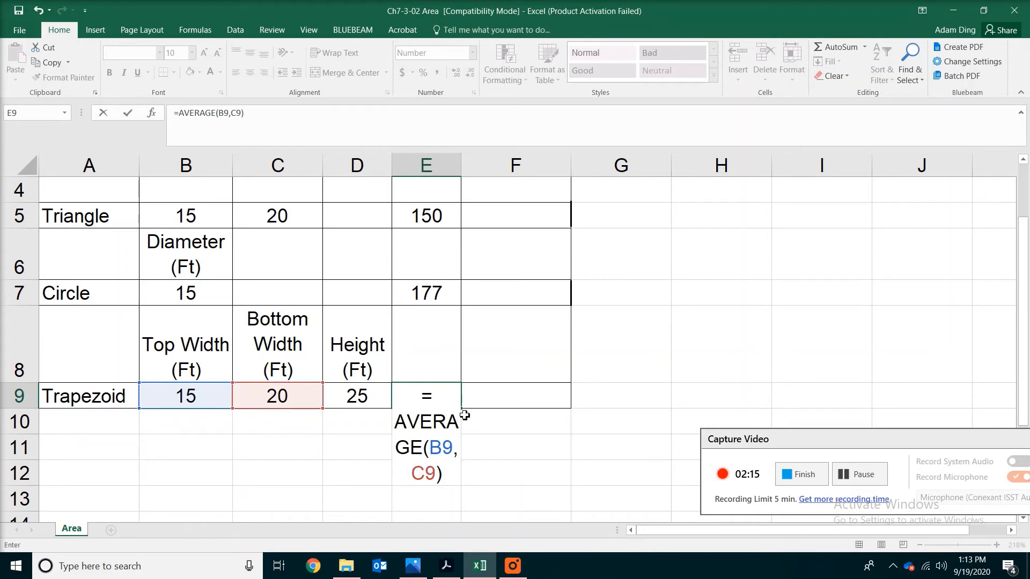
text(*)
click(358, 396)
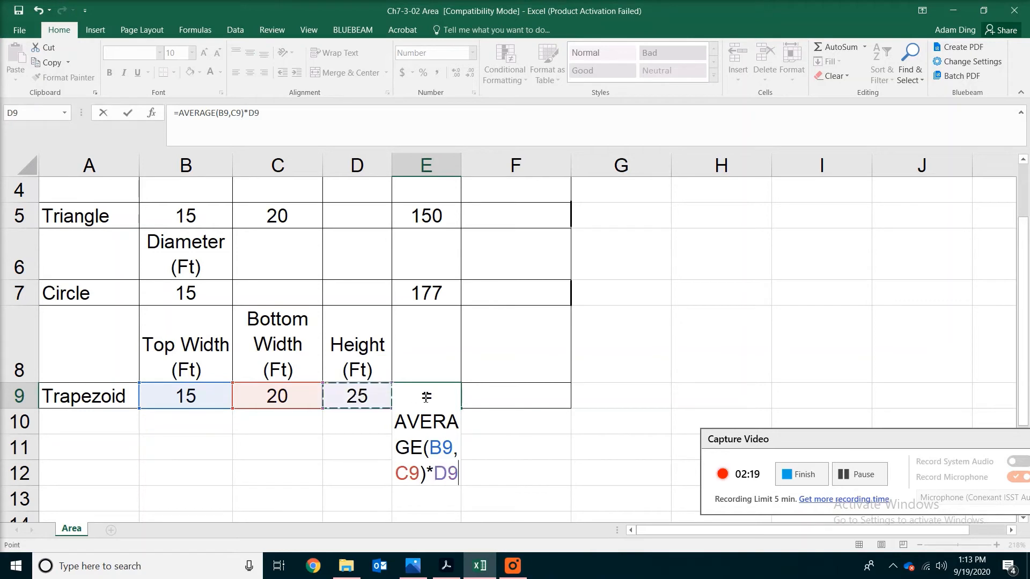
key(Return)
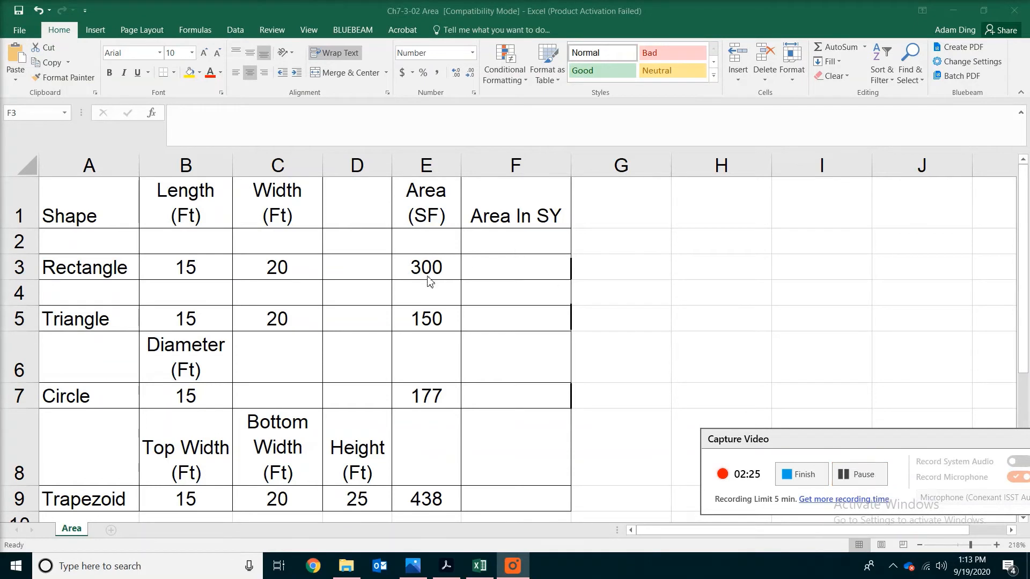
Enter the formula =E3/9 in F3 to convert the rectangle's area to square yards.
click(510, 262)
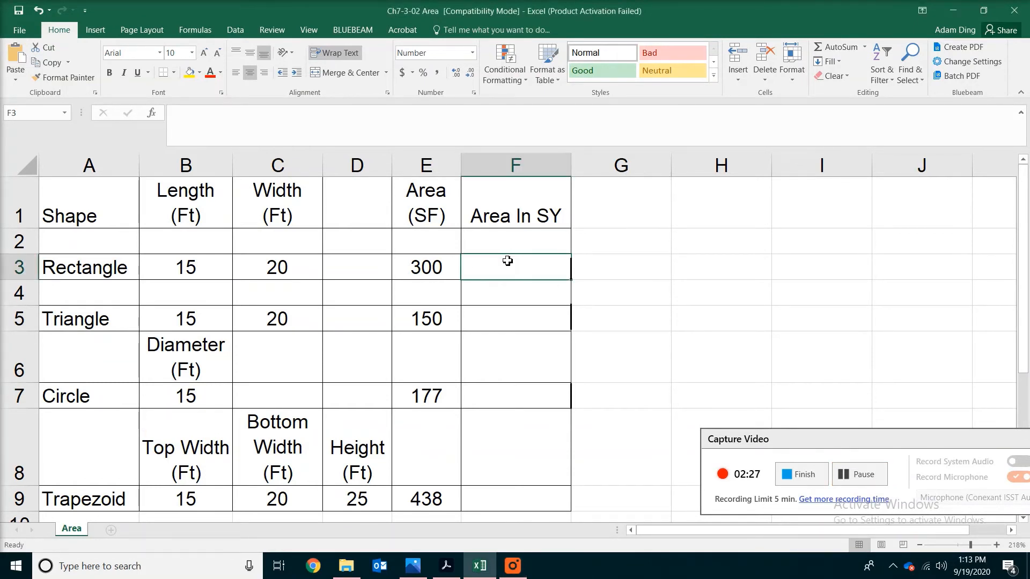
text(=)
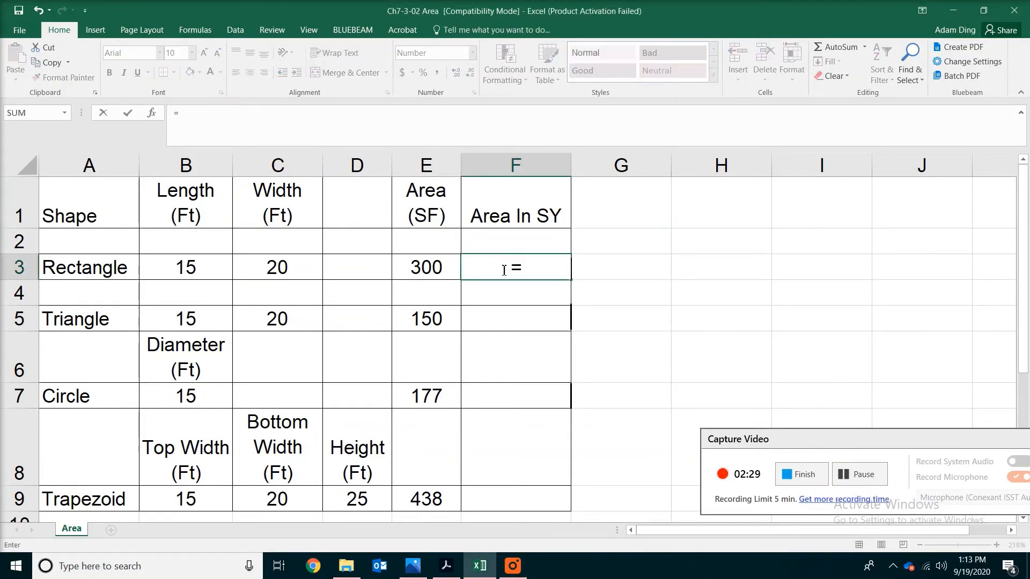
click(430, 262)
text(/)
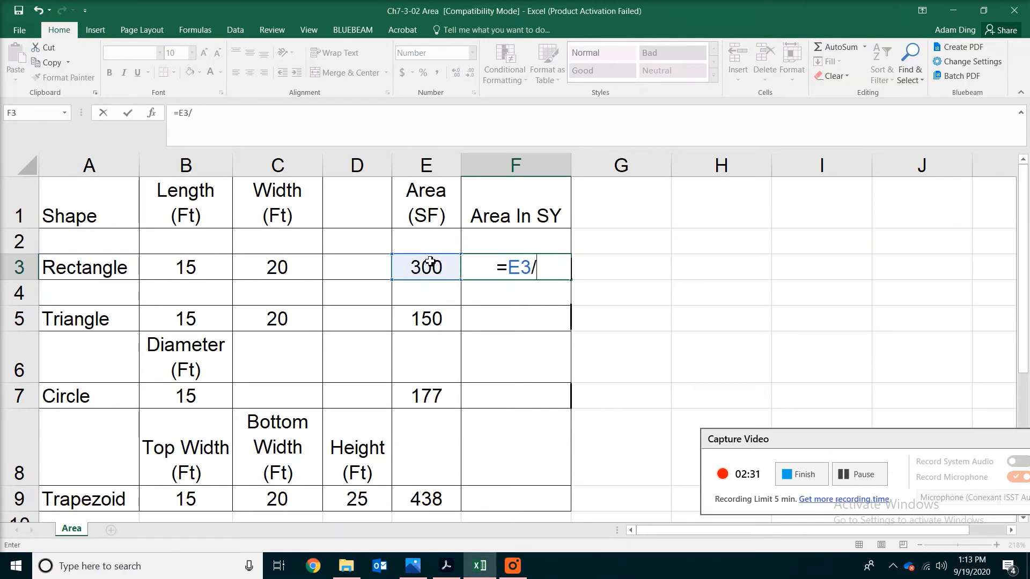
text(9)
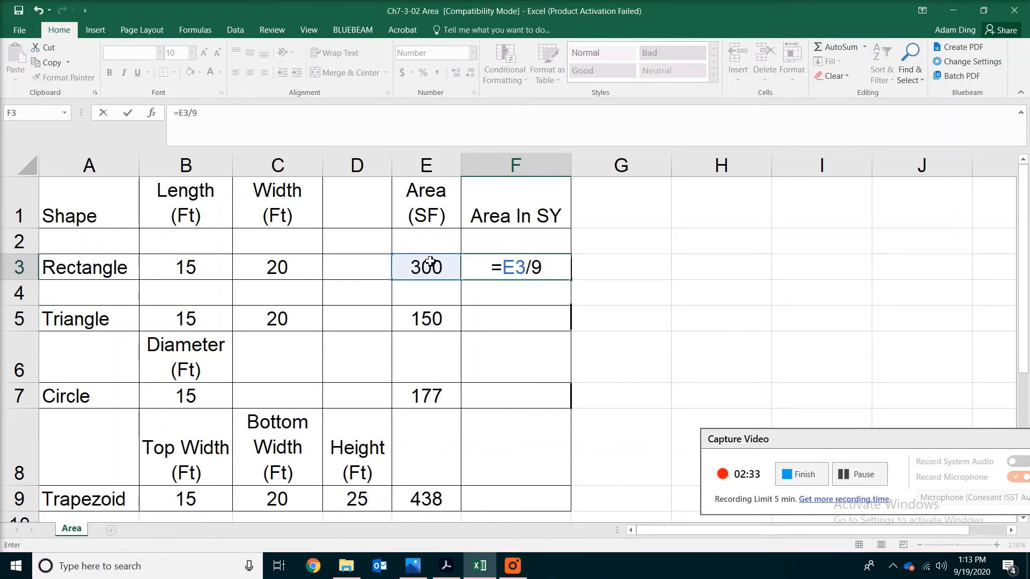
key(Return)
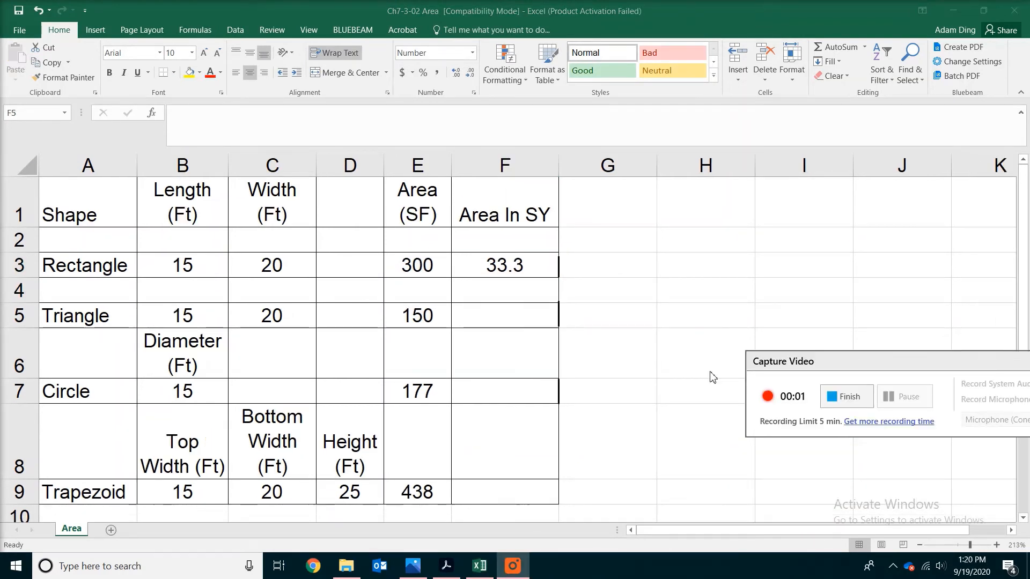
Copy the square-yard formula from F3 and paste it into F5, F7 and F9 for the triangle, circle and trapezoid.
click(512, 268)
click(498, 270)
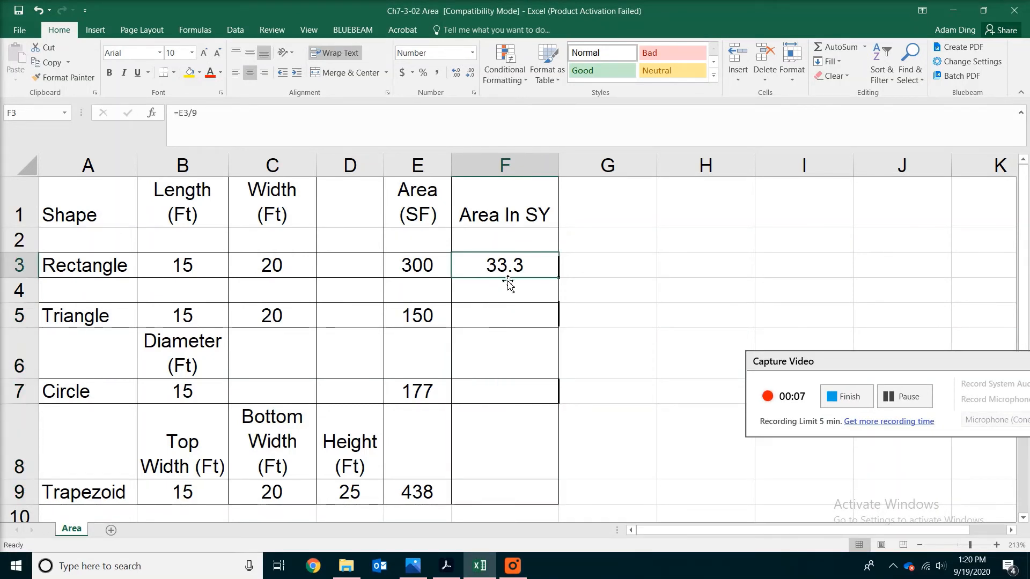
click(68, 63)
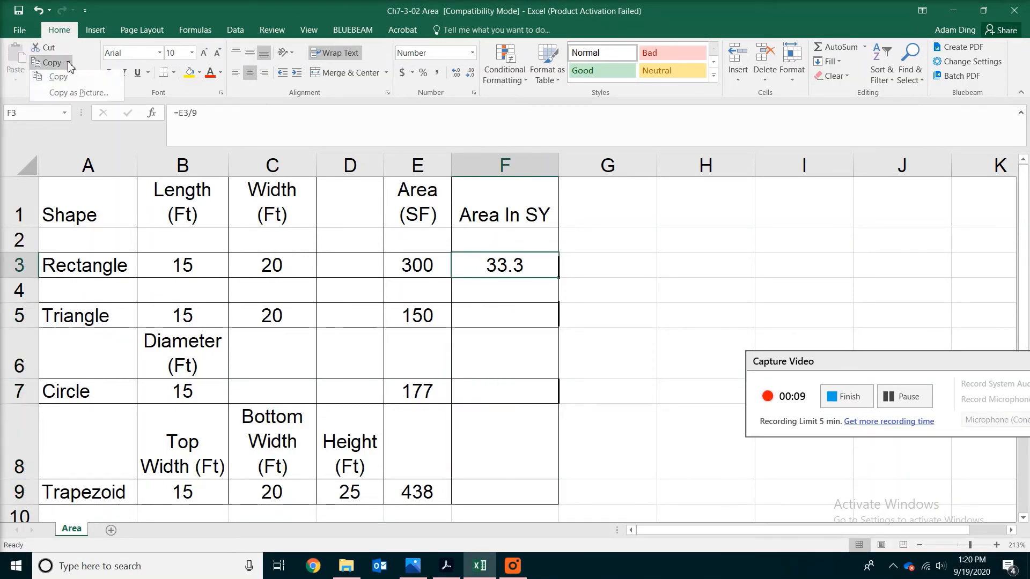
click(65, 80)
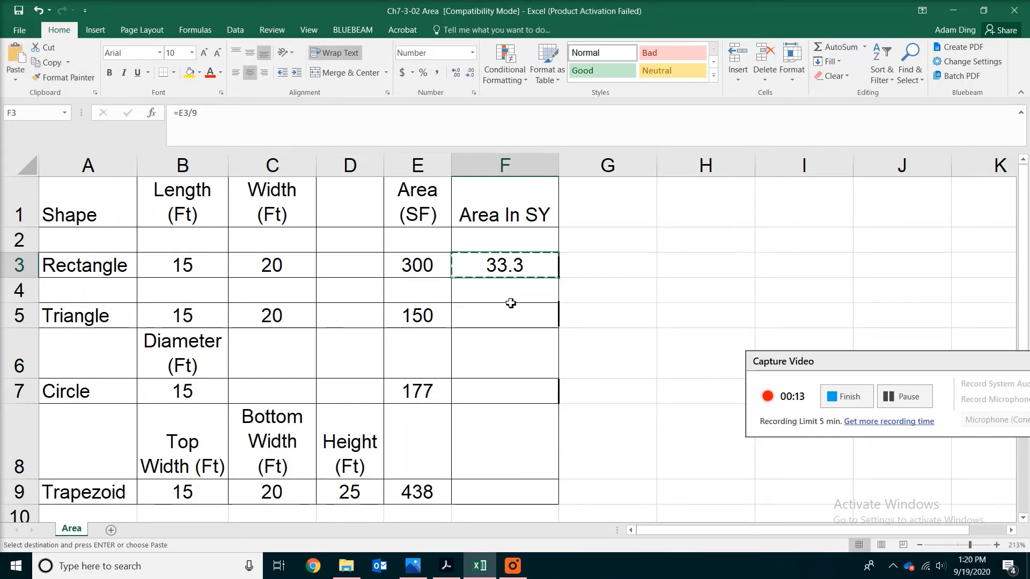
click(523, 320)
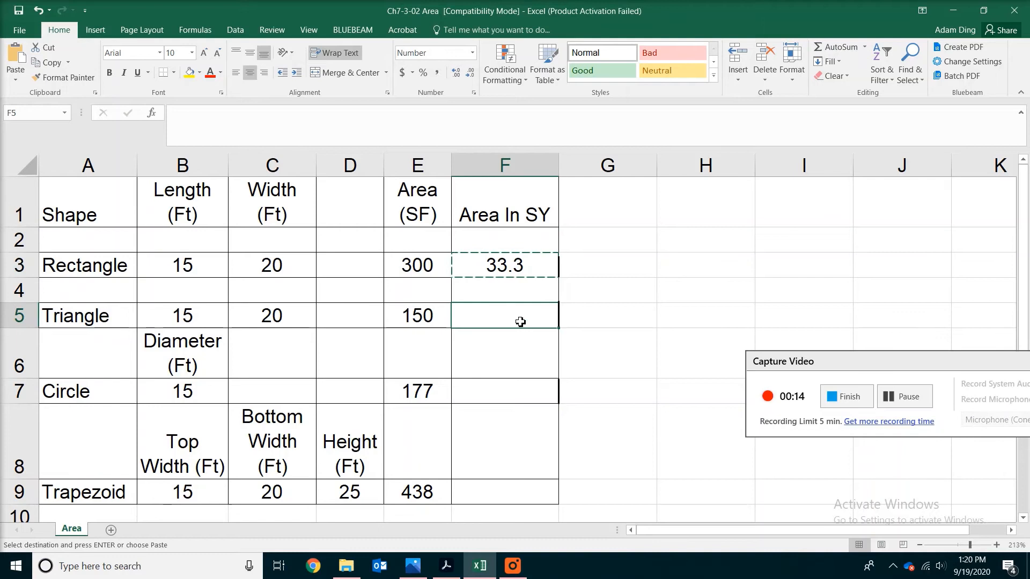
ctrl+click(486, 402)
ctrl+click(507, 491)
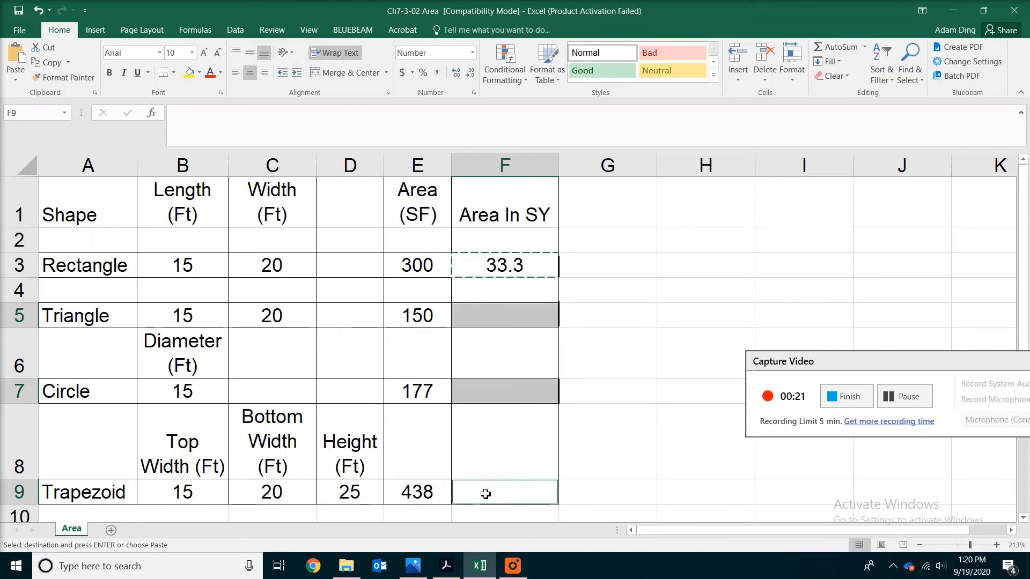
click(14, 82)
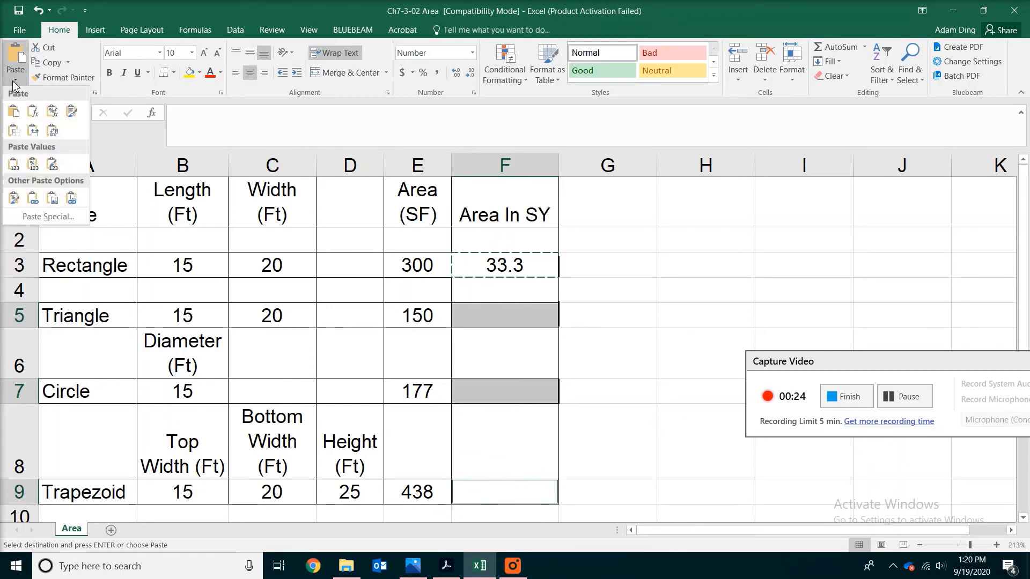
click(14, 111)
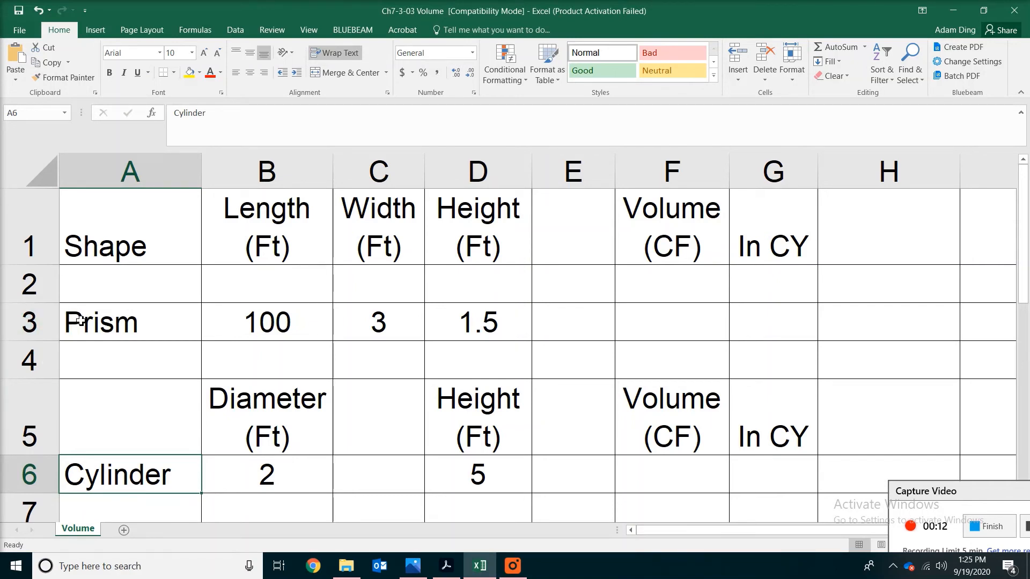
Enter the formula =B3*C3*D3 in F3 to calculate the prism's volume from its length, width and height.
click(256, 321)
click(710, 325)
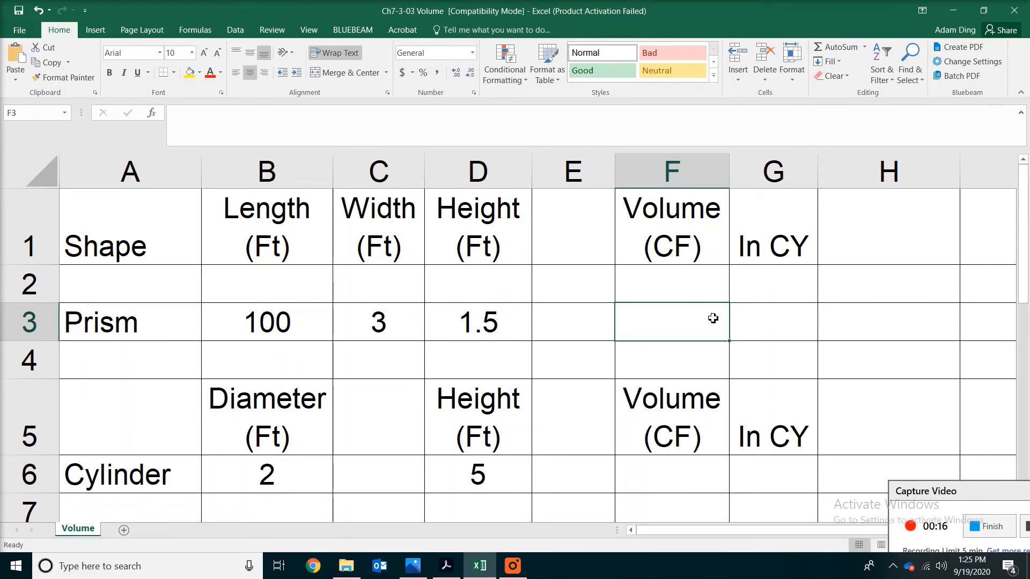
text(=)
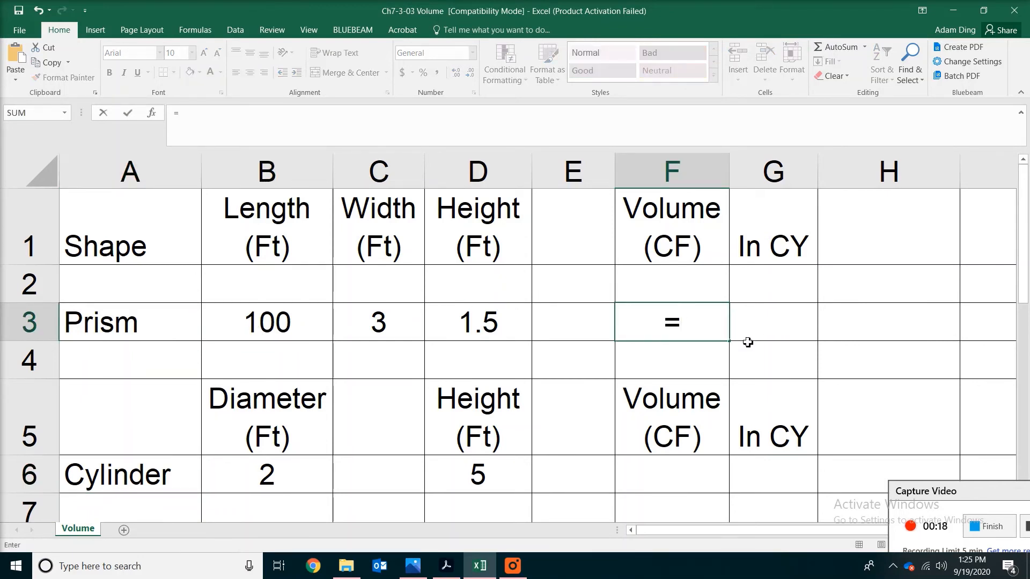
click(250, 309)
text(*)
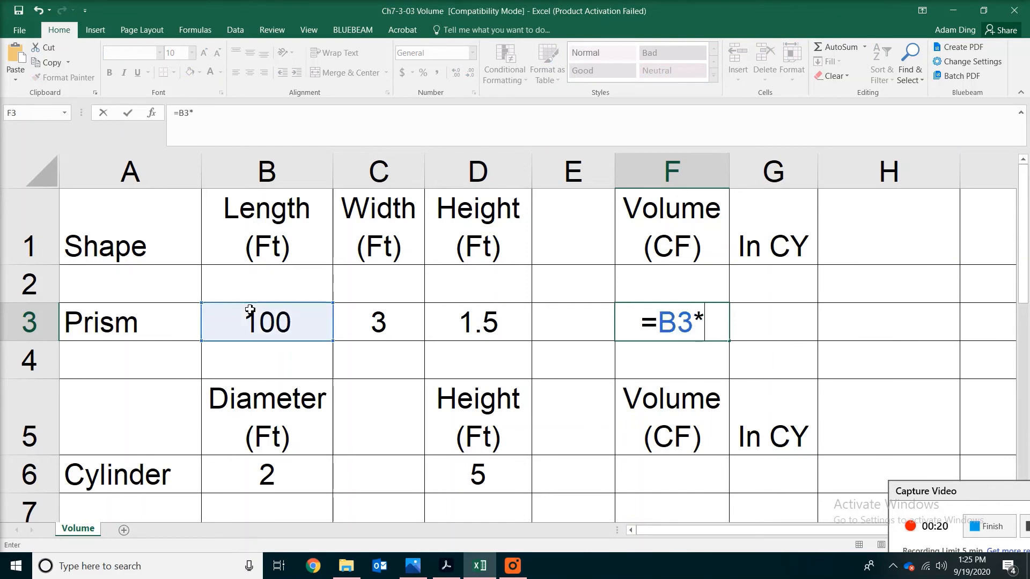
click(345, 323)
text(*)
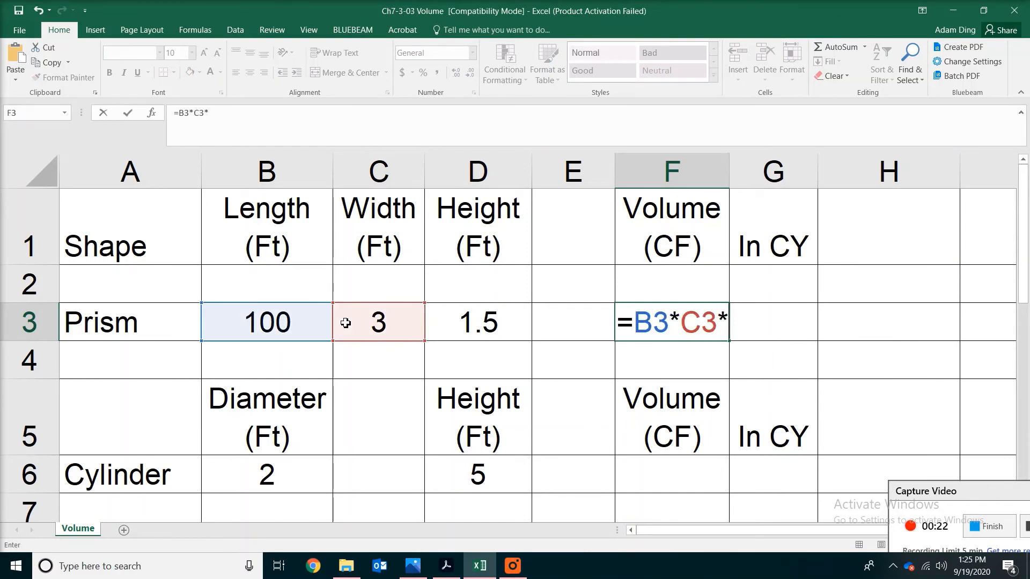
click(459, 336)
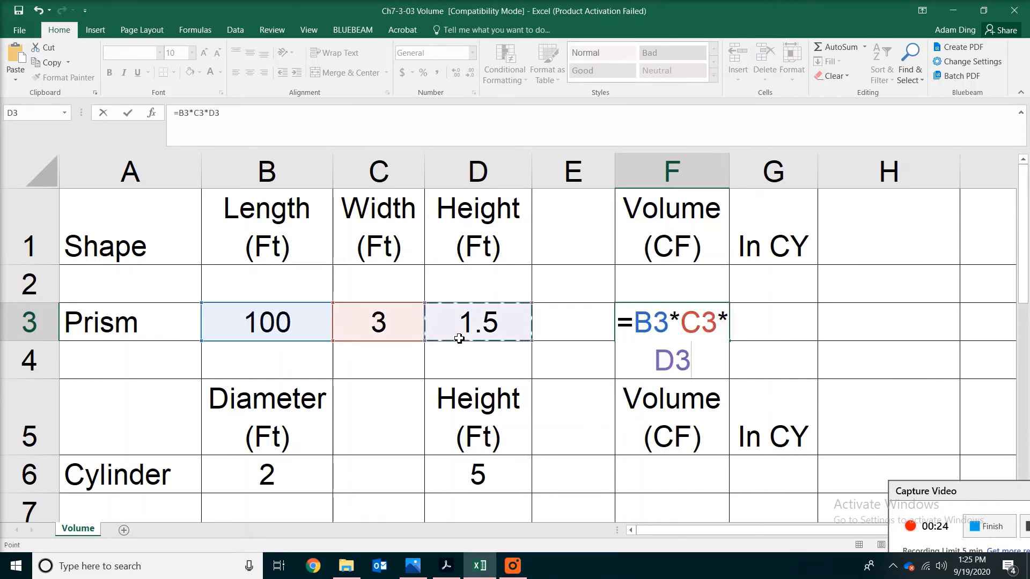
key(Return)
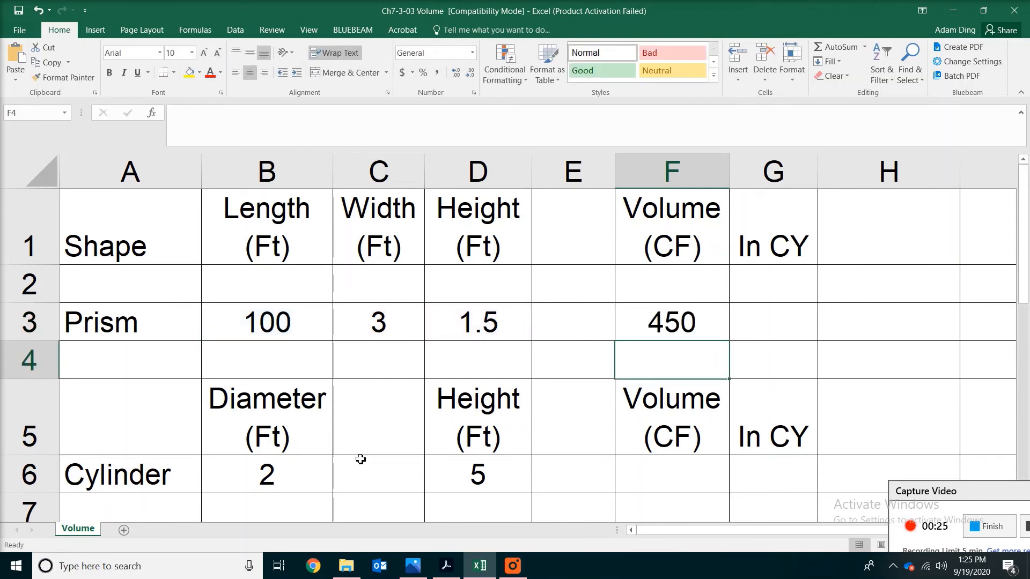
Select F6 for the cylinder's volume and switch to the handbook PDF in Acrobat to look up the cylinder volume formula on page 32.
click(290, 469)
click(681, 487)
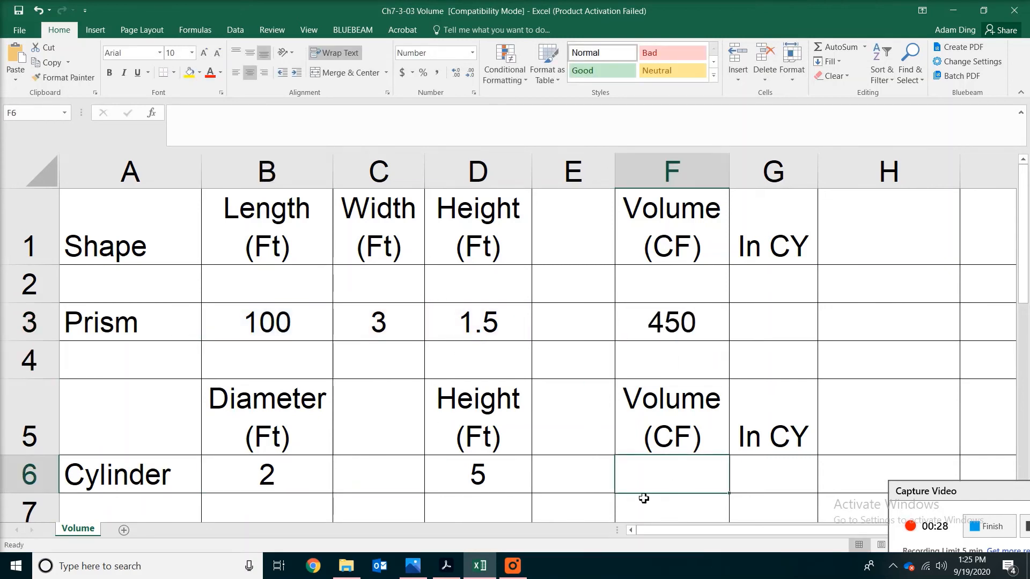
click(447, 566)
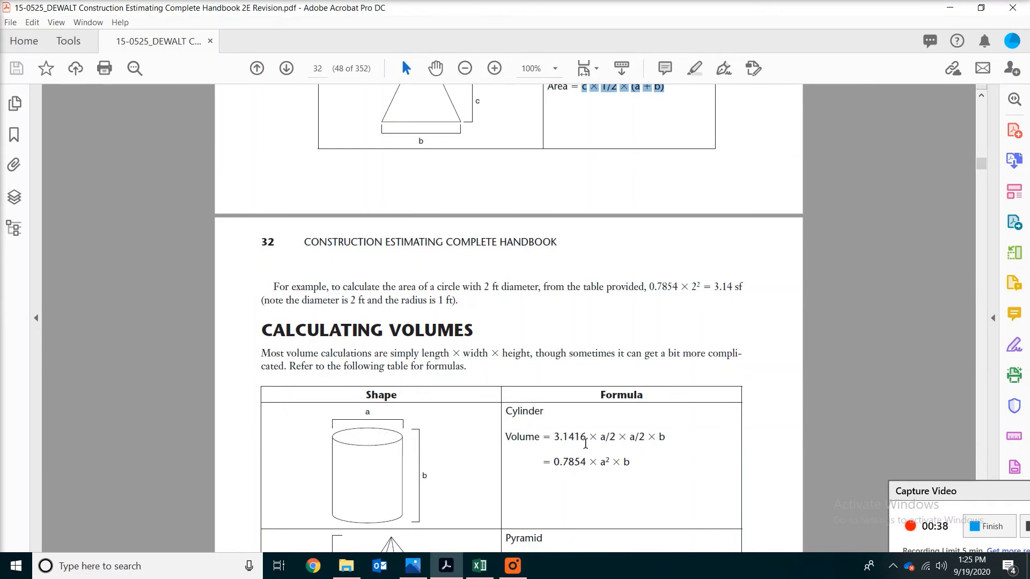
drag(610, 460, 552, 462)
click(528, 470)
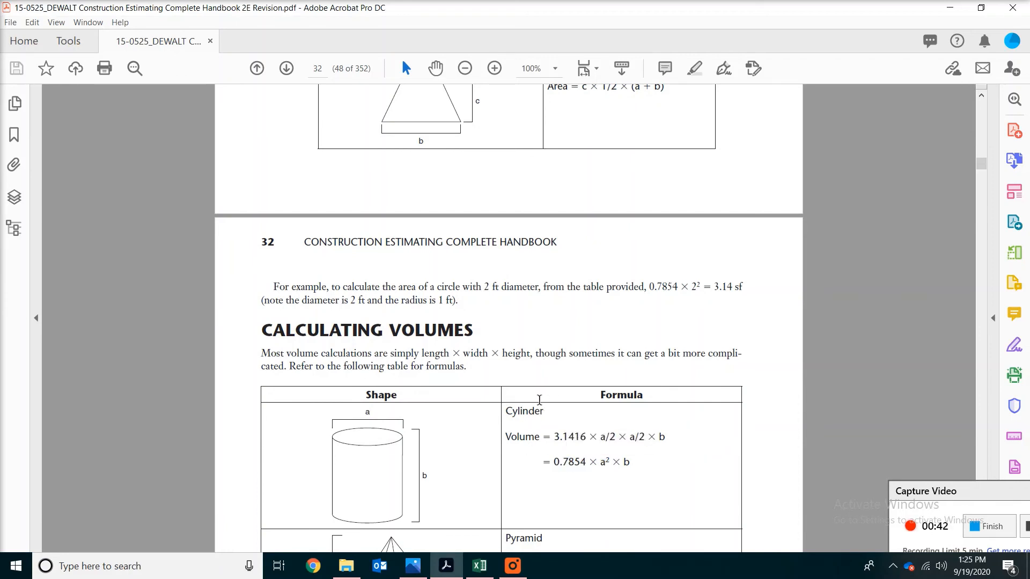
Switch back to Excel and enter the formula =0.7854*B6*B6*D6 in F6 to calculate the cylinder's volume.
click(479, 566)
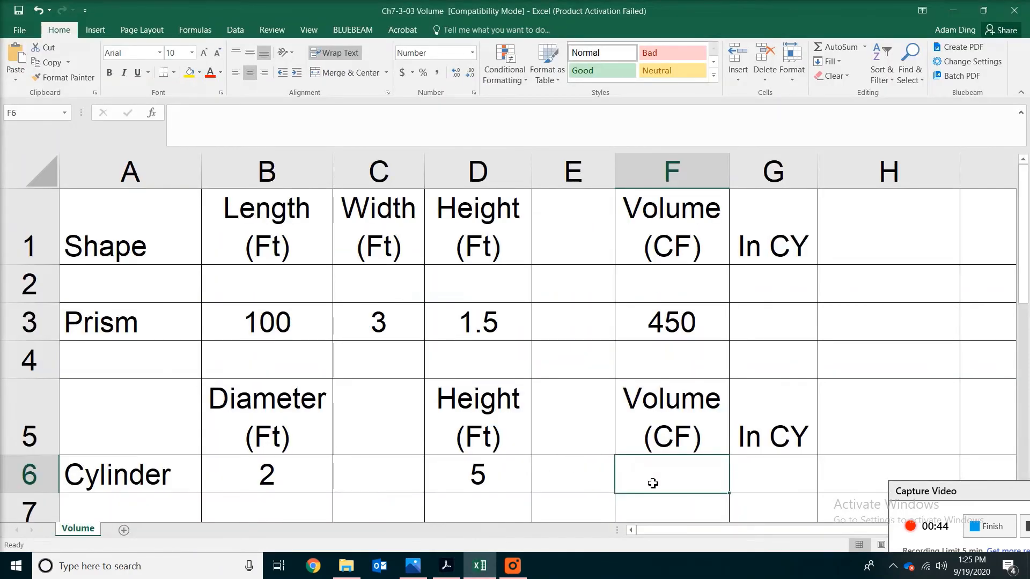
text(=0.)
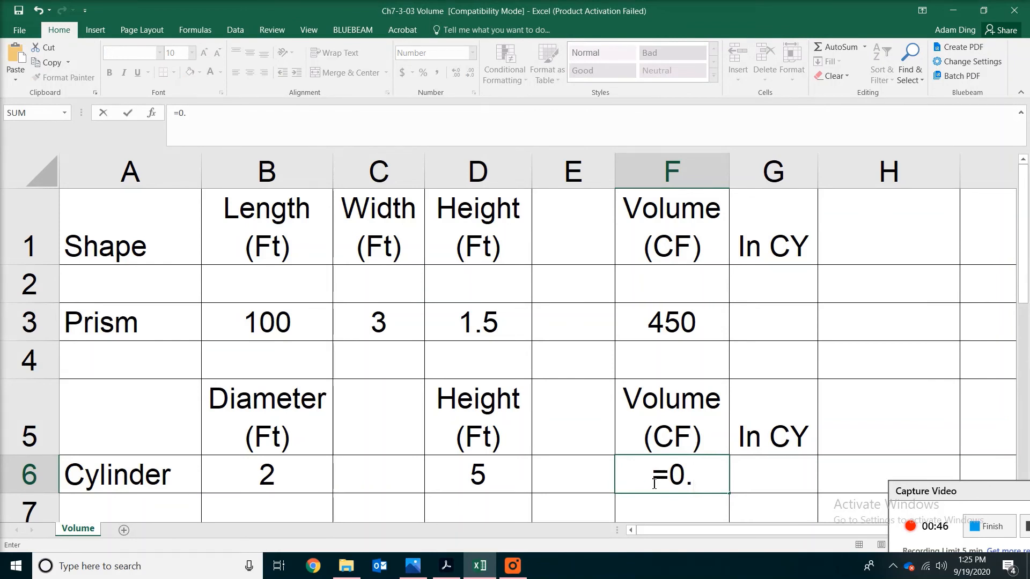
text(7854*)
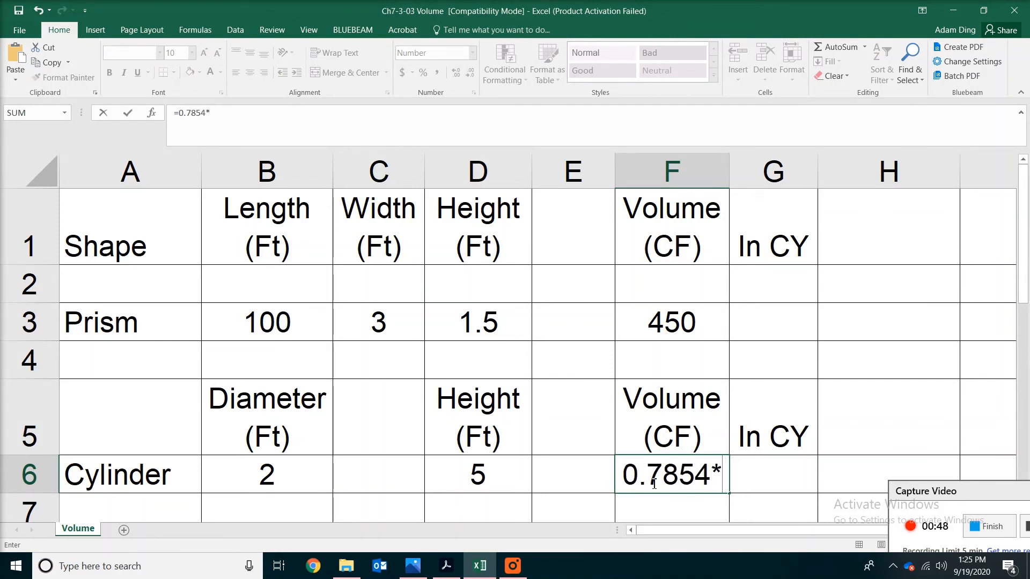
click(273, 472)
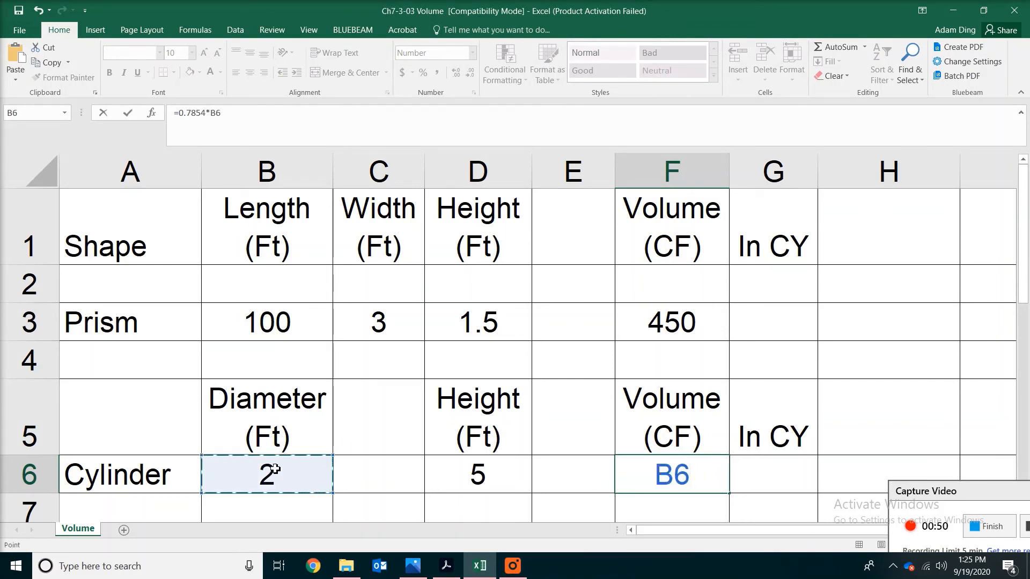
text(*)
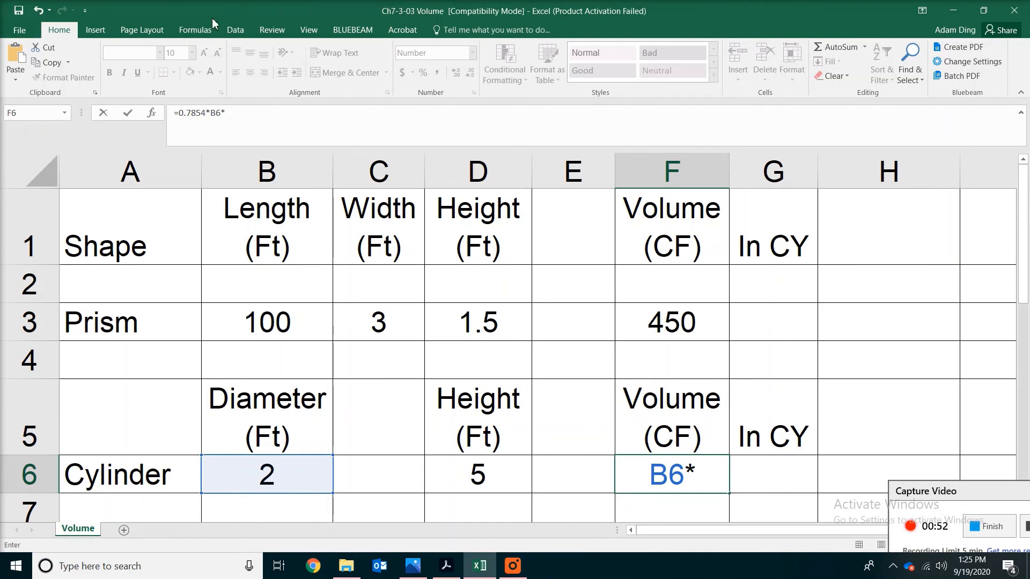
key(F2)
click(283, 464)
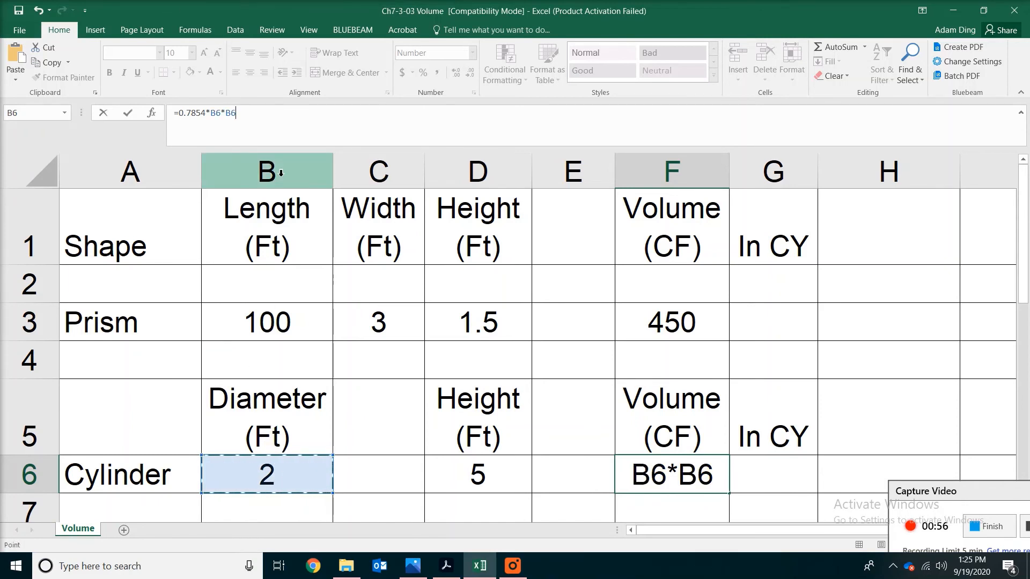
text(*)
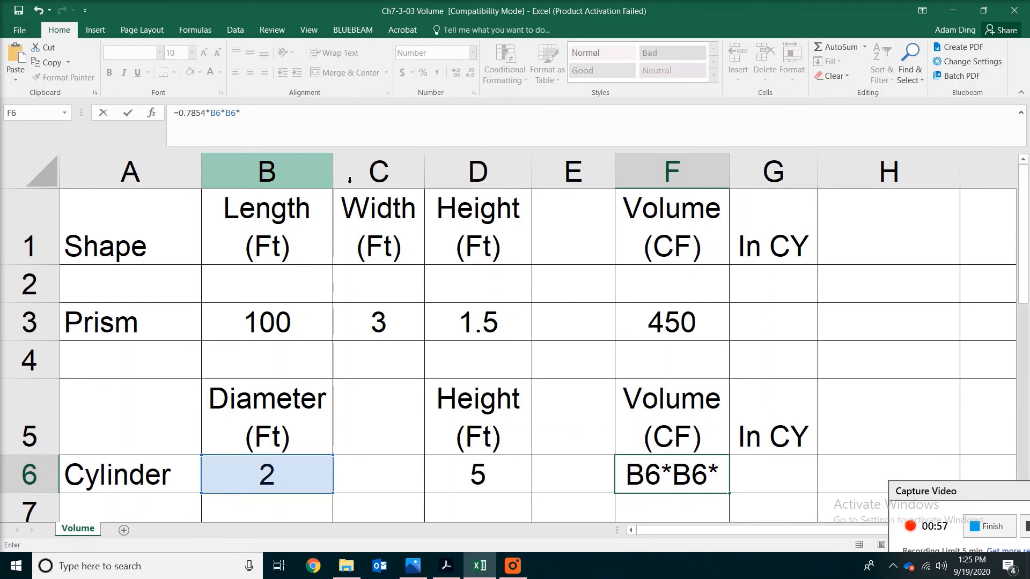
click(500, 470)
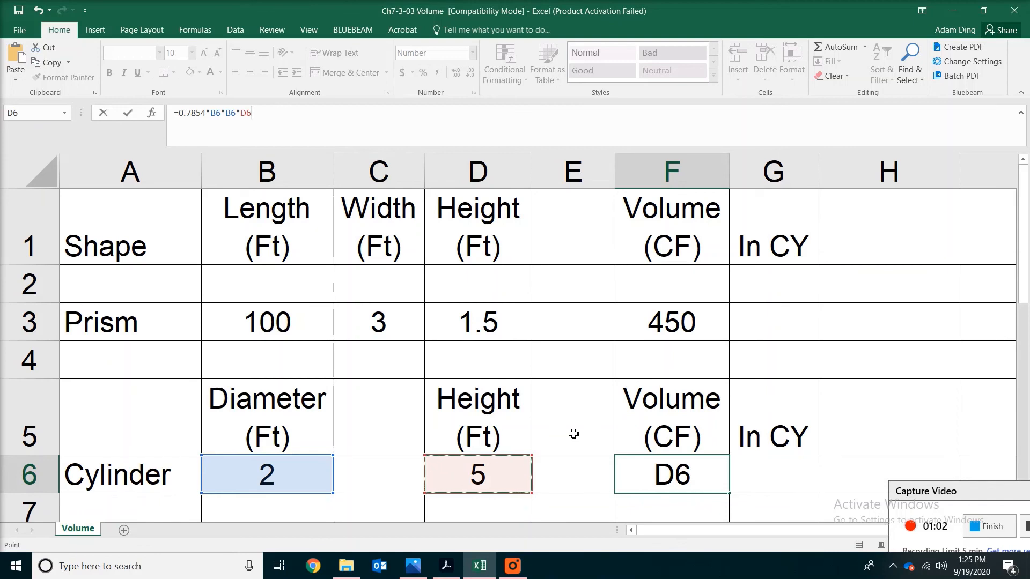
key(Return)
scroll(573, 432, down, 1)
scroll(809, 349, up, 1)
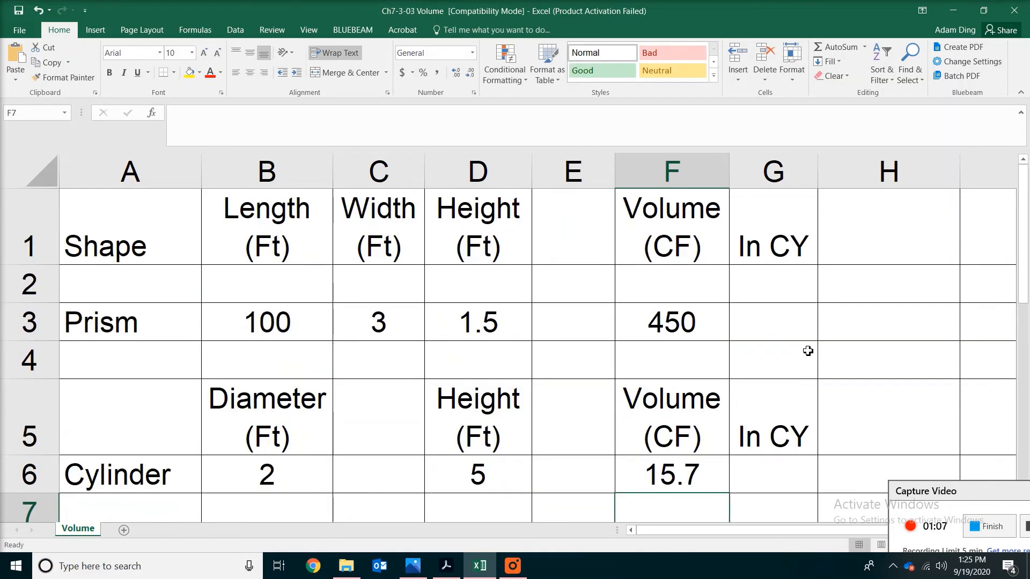
Enter the formula =F3/27 in G3 to convert the prism's volume to cubic yards.
click(785, 329)
text(=)
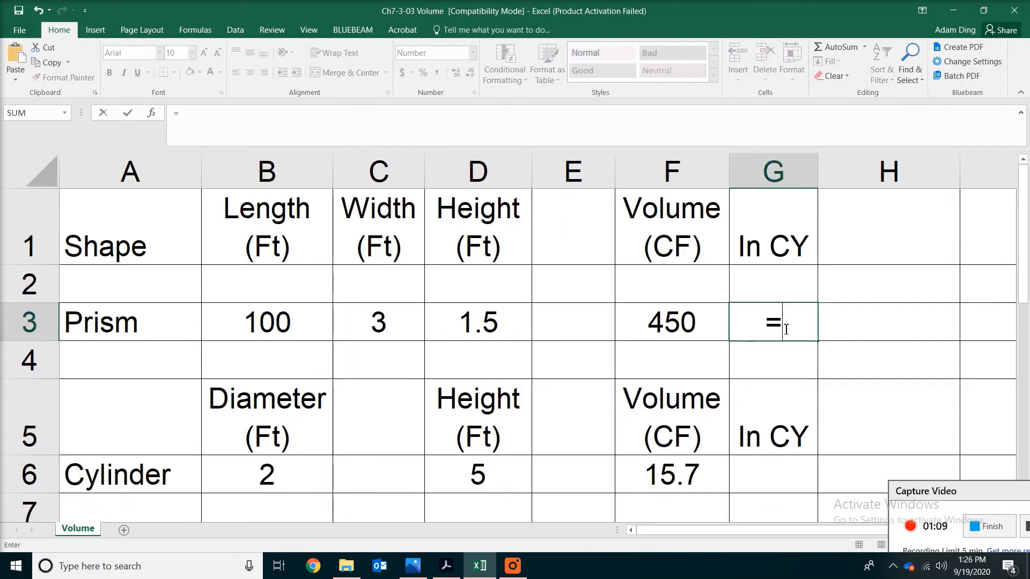
click(683, 307)
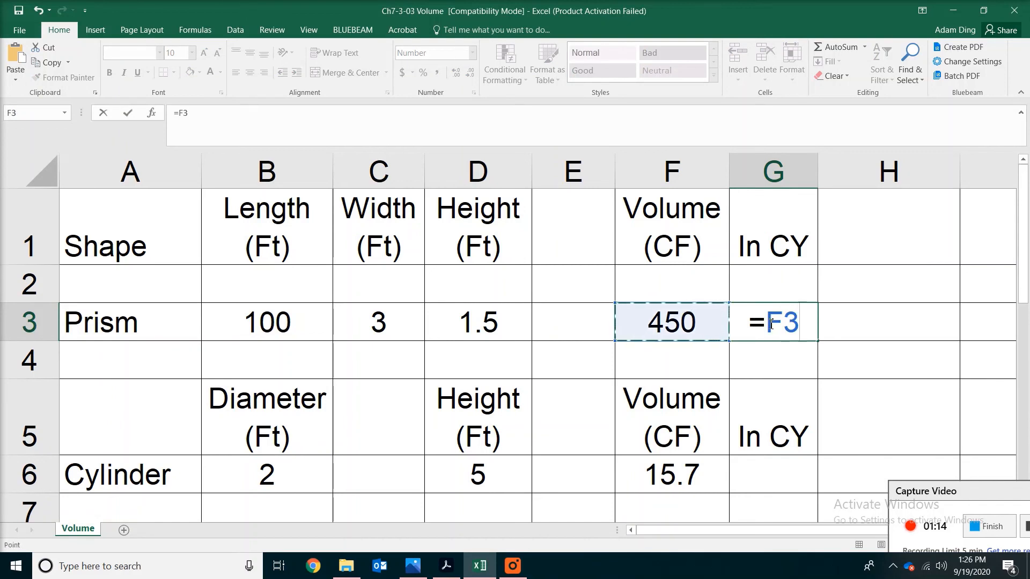
text(/)
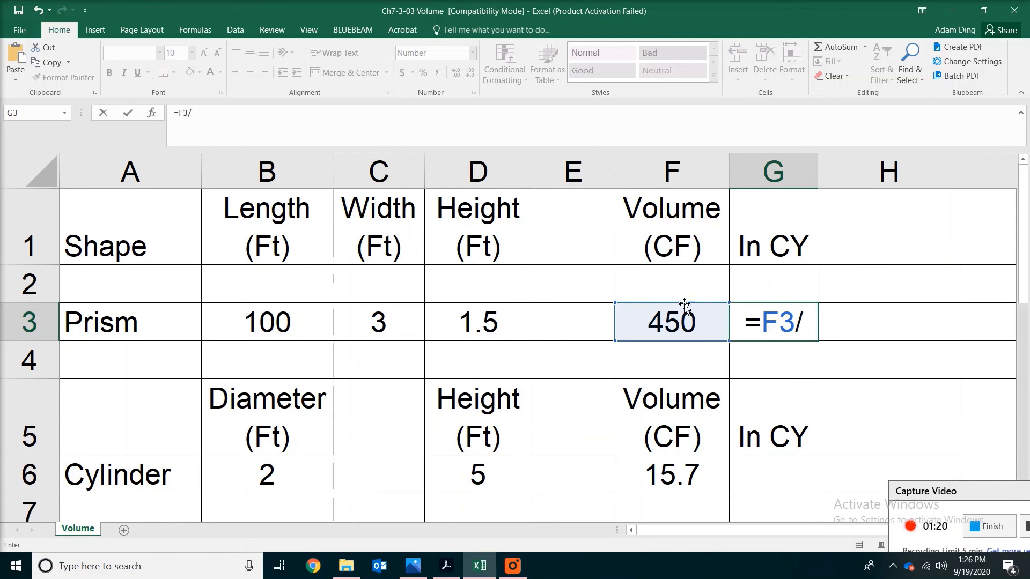
text(27)
key(Return)
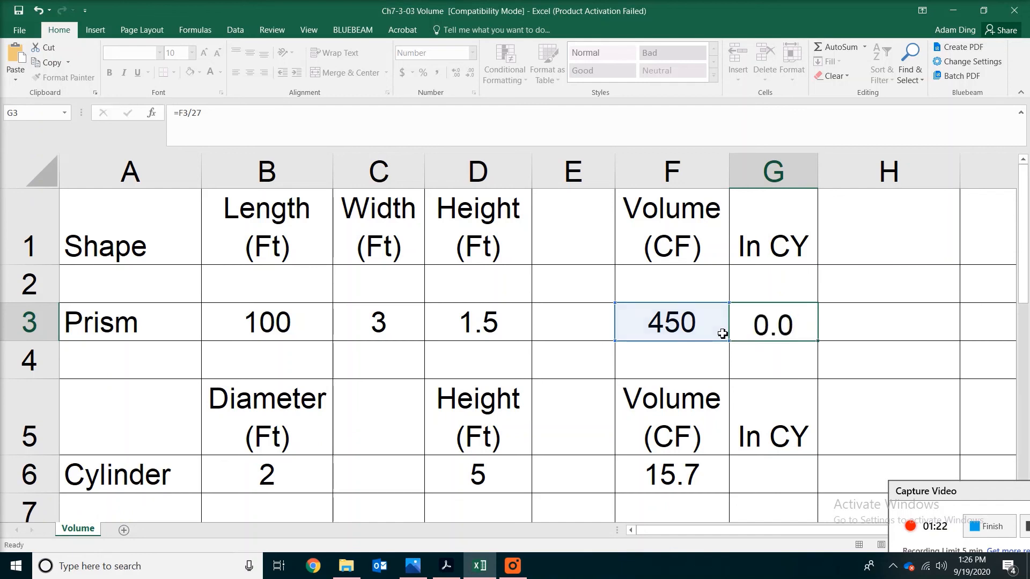
Enter the formula =F6/27 in G6 to convert the cylinder's volume to cubic yards.
click(762, 465)
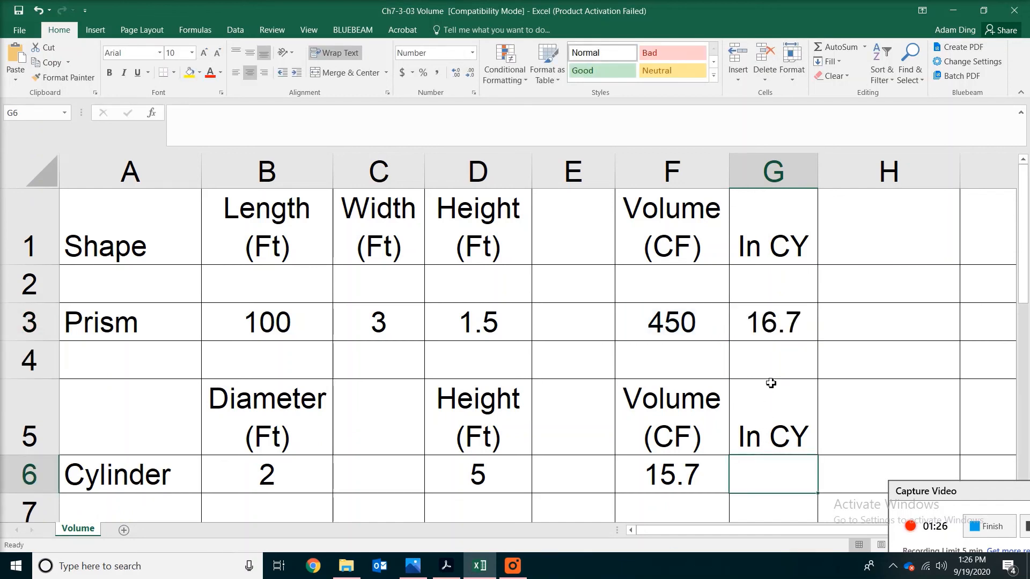
text(=)
click(685, 485)
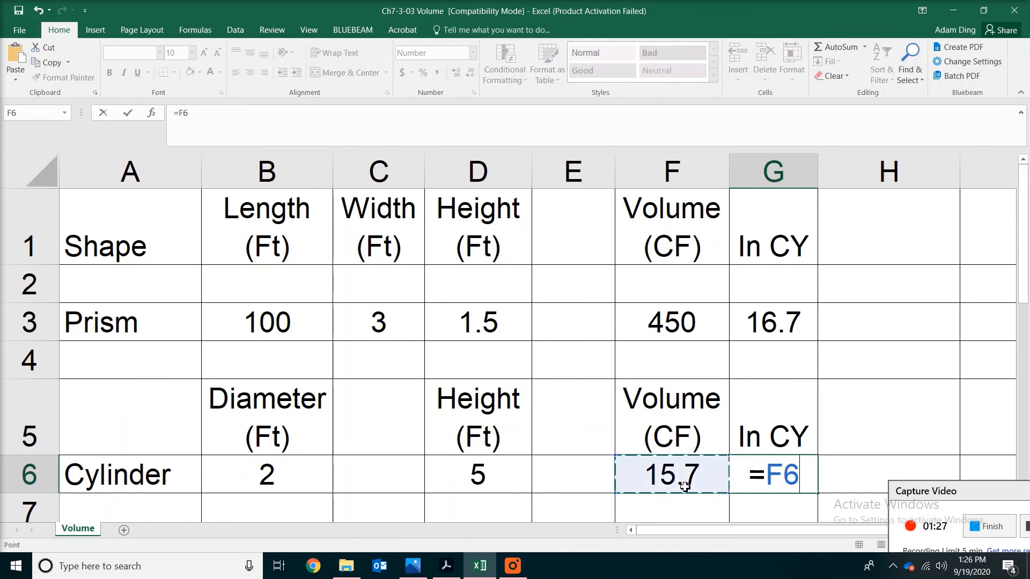
text(/27)
key(Return)
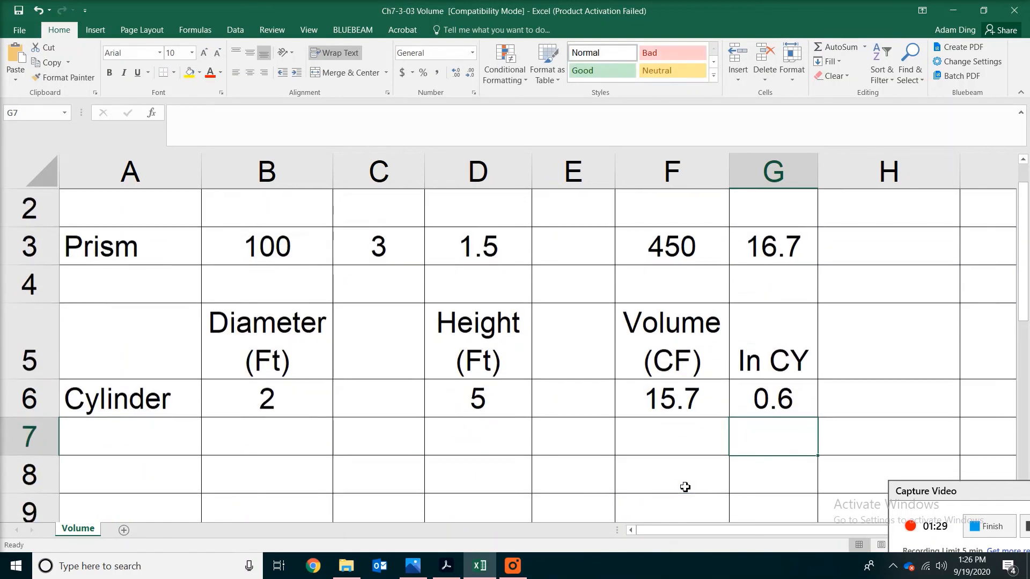
drag(930, 489, 814, 461)
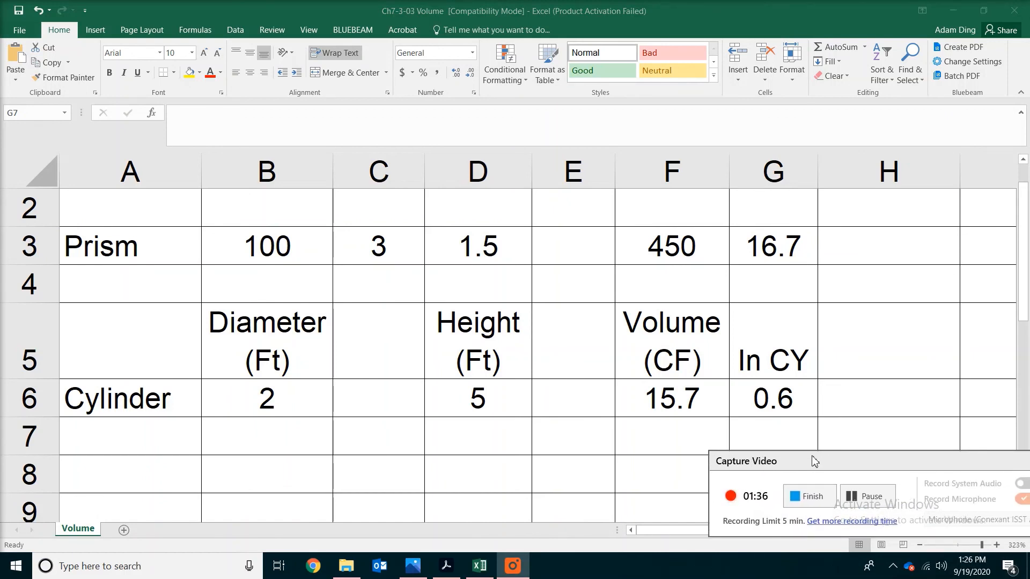